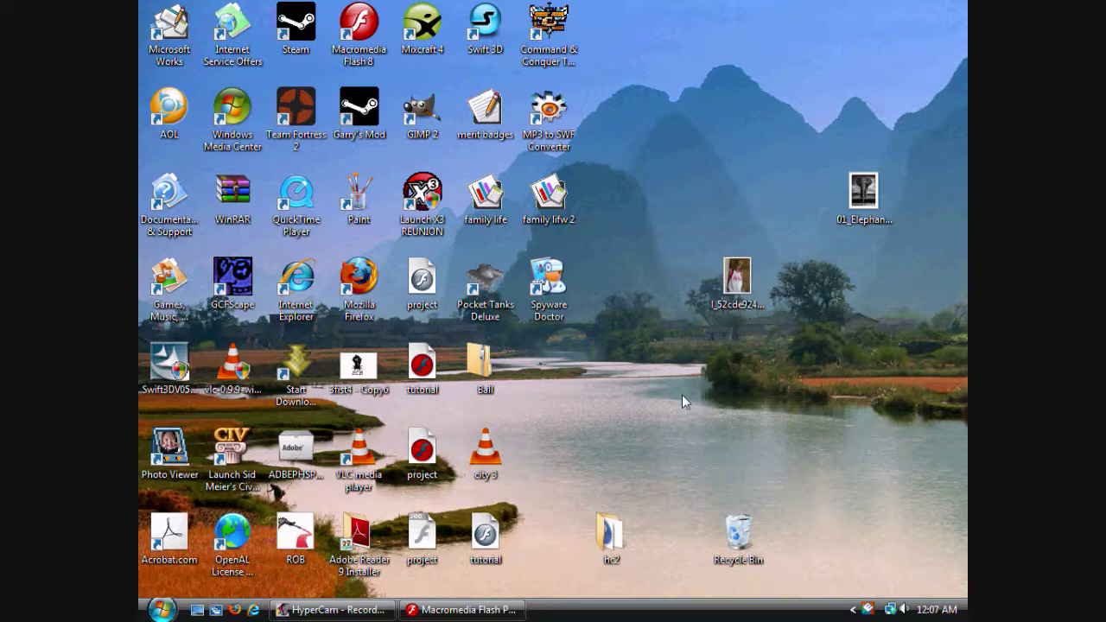
Step: Test-play the stick-figure tutorial animation
click(471, 611)
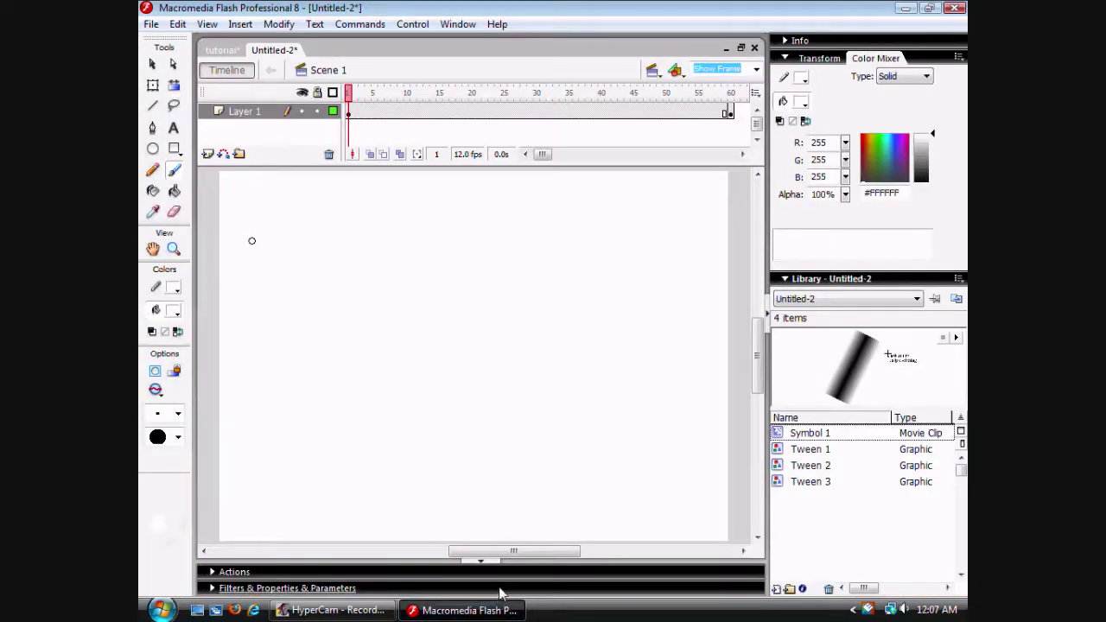
click(215, 52)
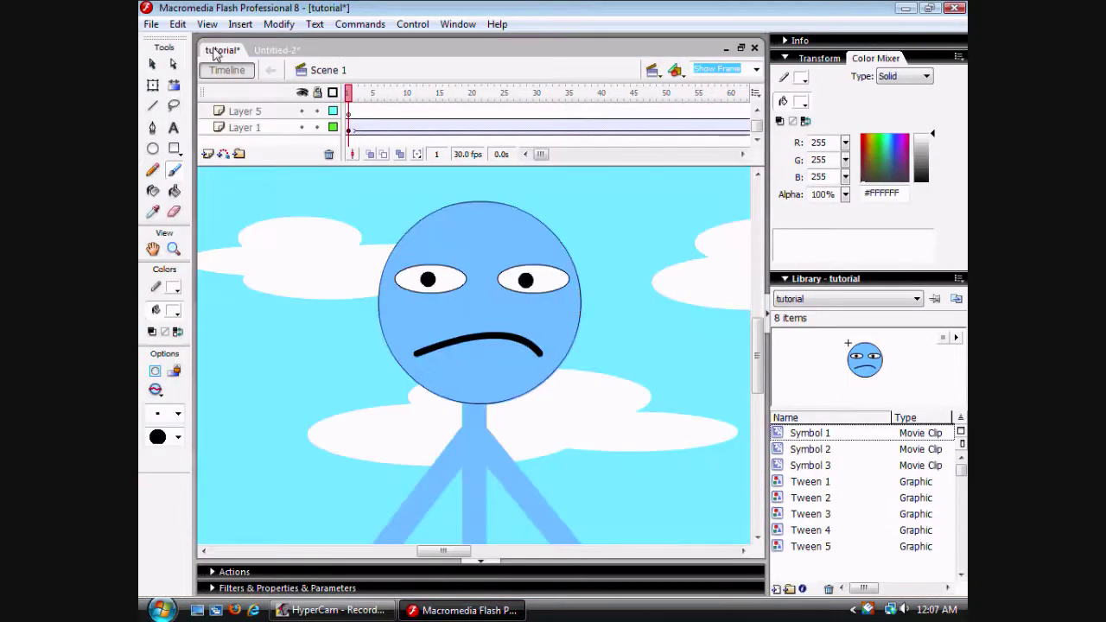
key(ctrl+Return)
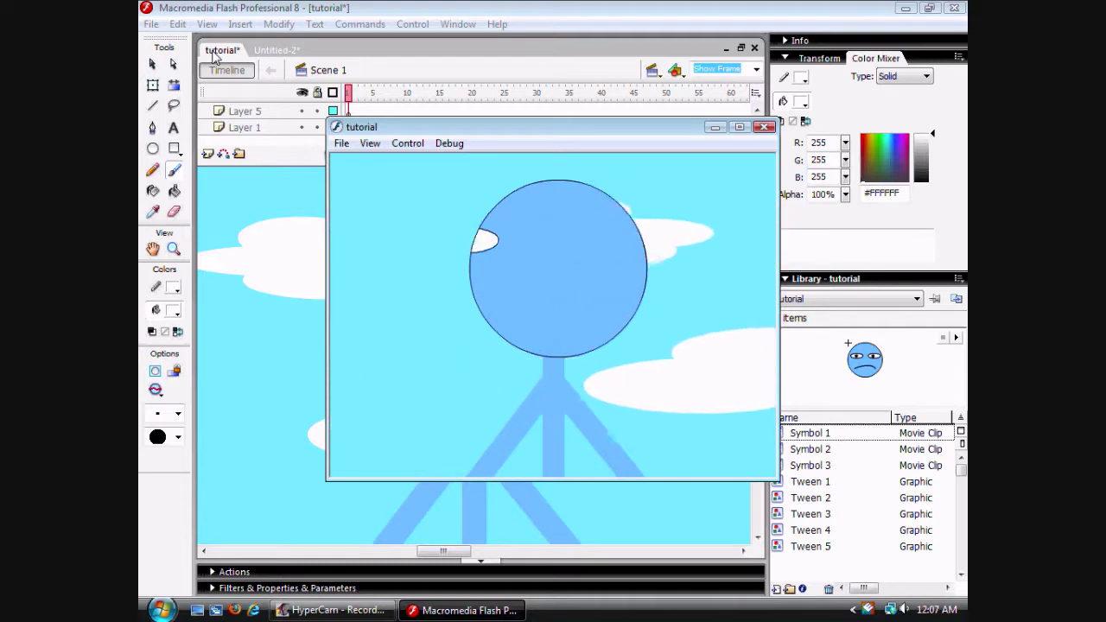
Step: Close the tutorial playback and test-play the Untitled-2 movie with its fading text
click(763, 127)
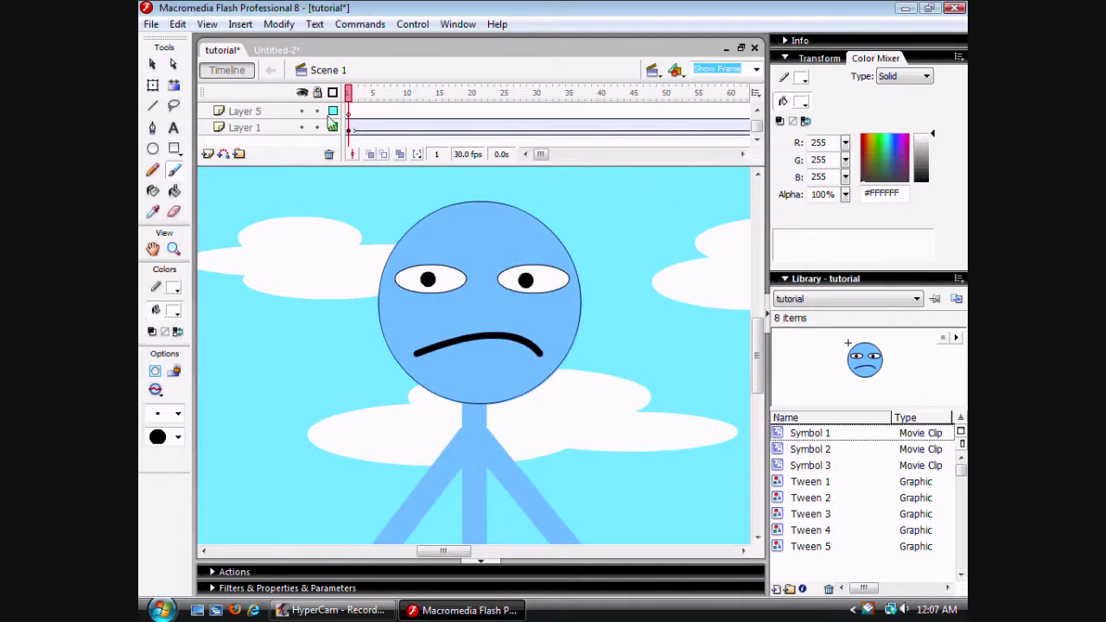
click(294, 51)
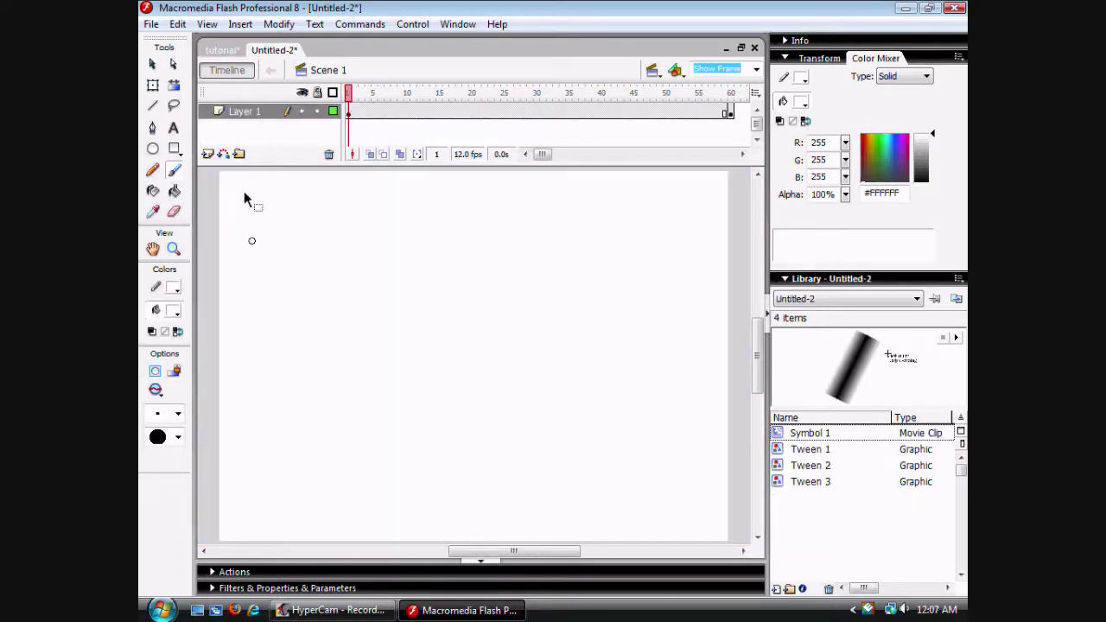
key(ctrl+Return)
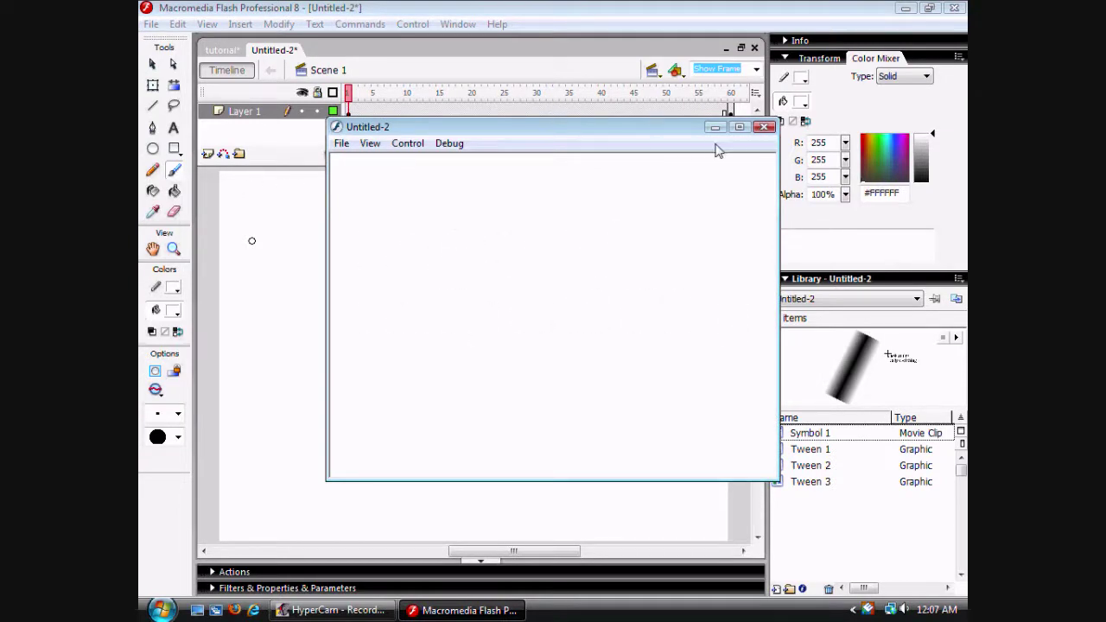
Step: Close the test window and create a new blank Flash Document
click(765, 127)
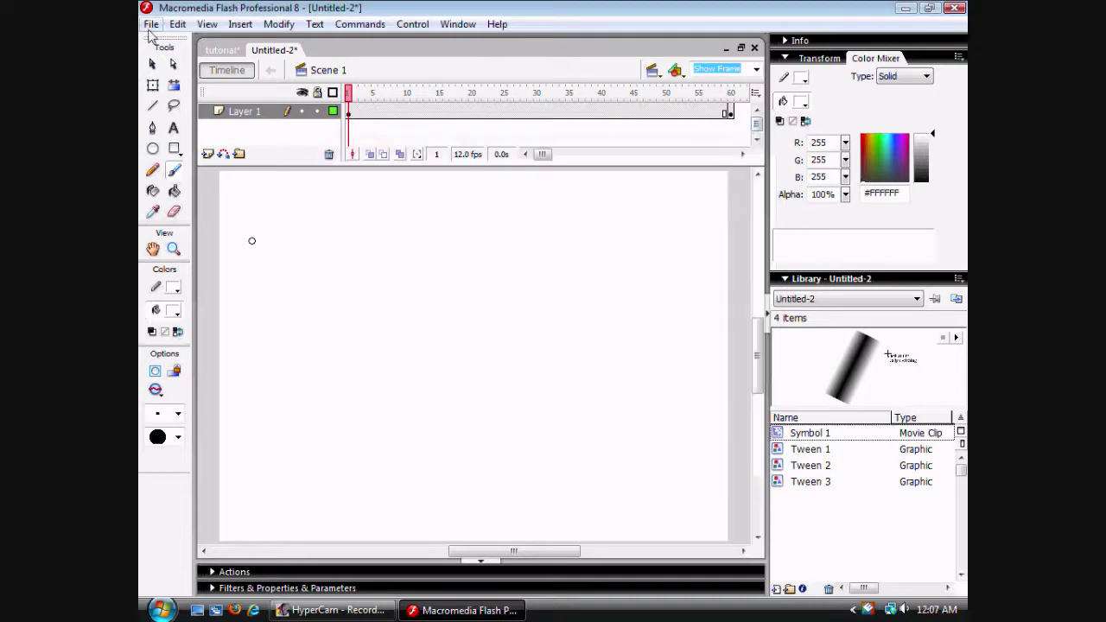
click(151, 24)
click(170, 43)
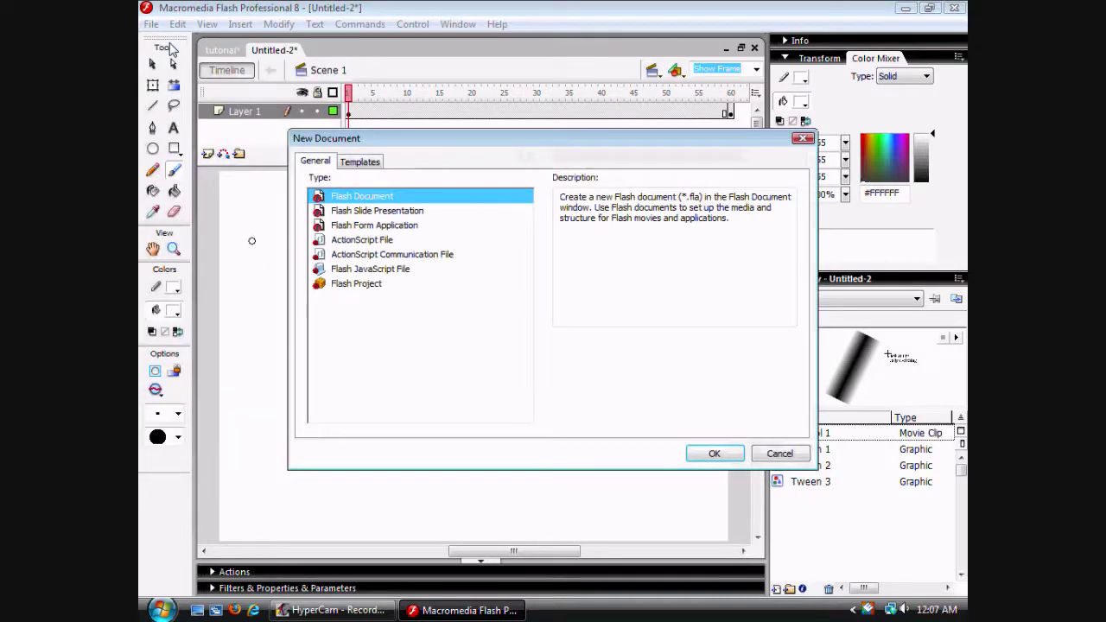
double_click(356, 199)
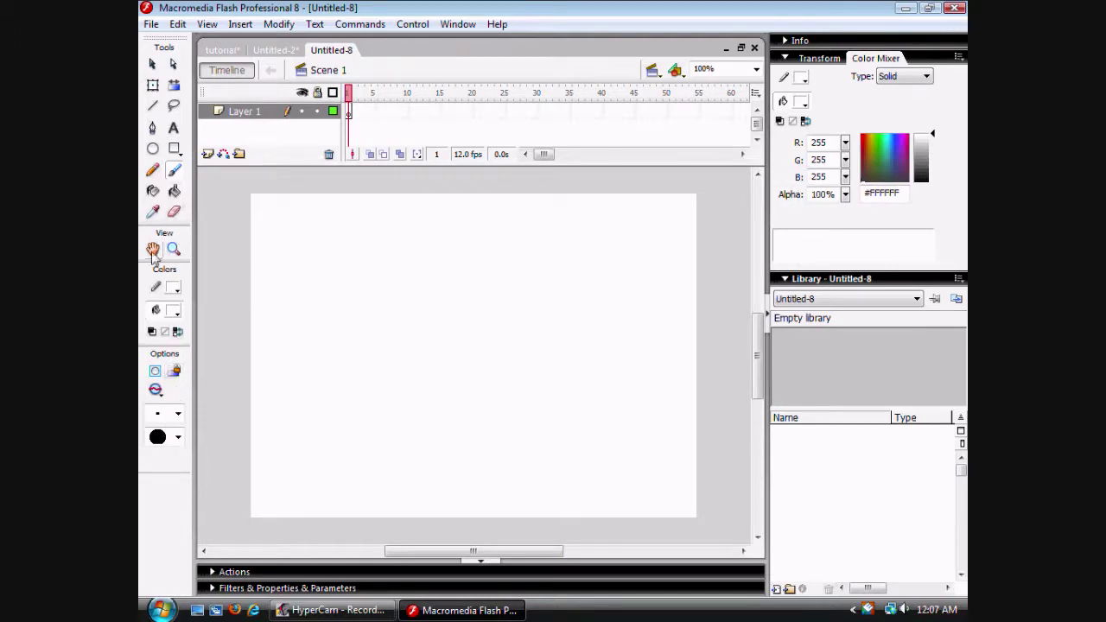
Step: Draw a large circle with black outline and #669900 green fill, then select it
click(153, 149)
drag(350, 216, 608, 478)
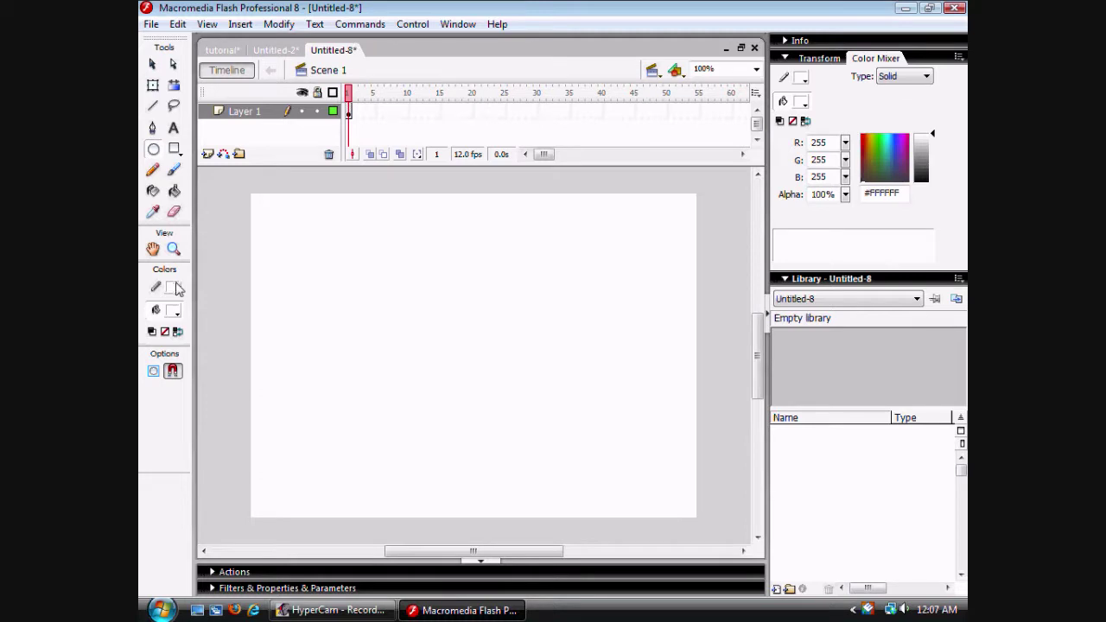
click(173, 287)
click(164, 328)
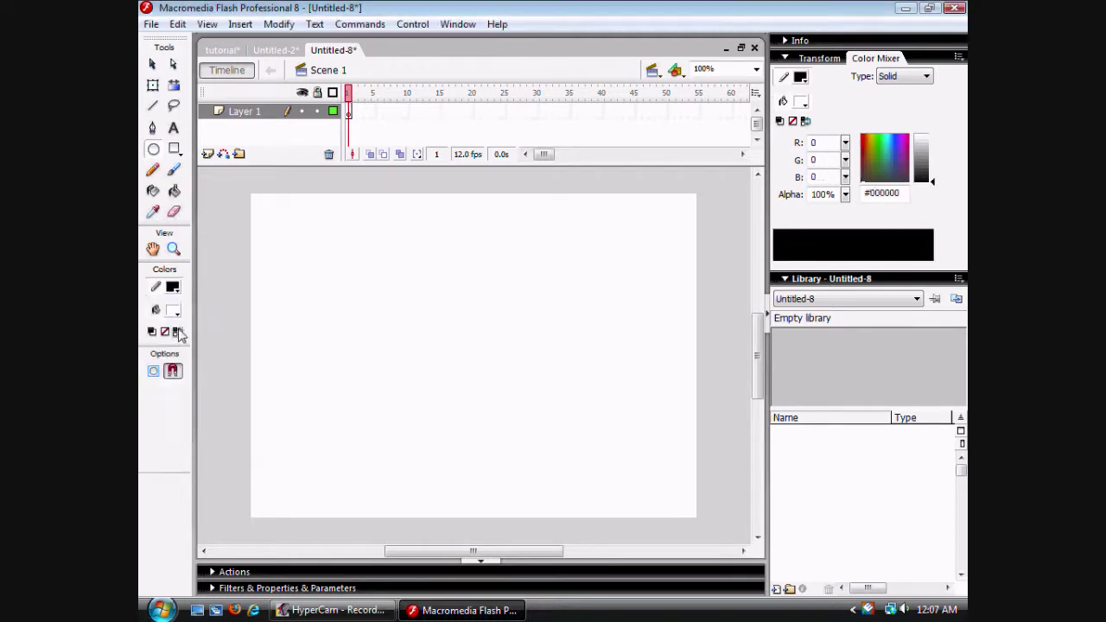
click(176, 312)
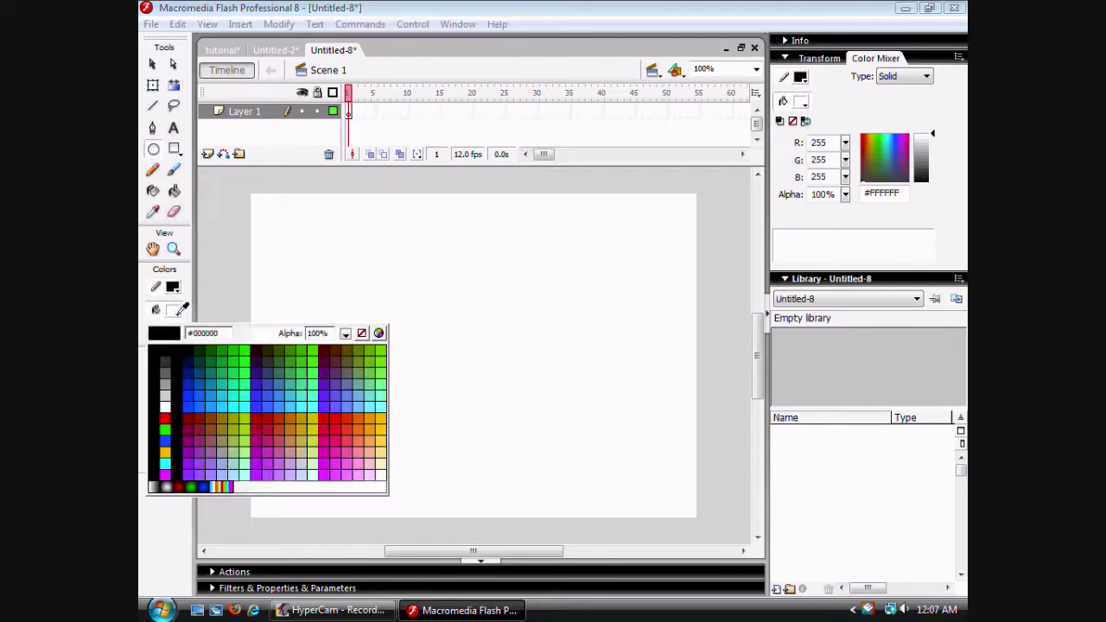
click(354, 349)
mouse_move(325, 220)
mouse_down()
mouse_move(598, 484)
mouse_move(610, 479)
mouse_move(597, 491)
mouse_up()
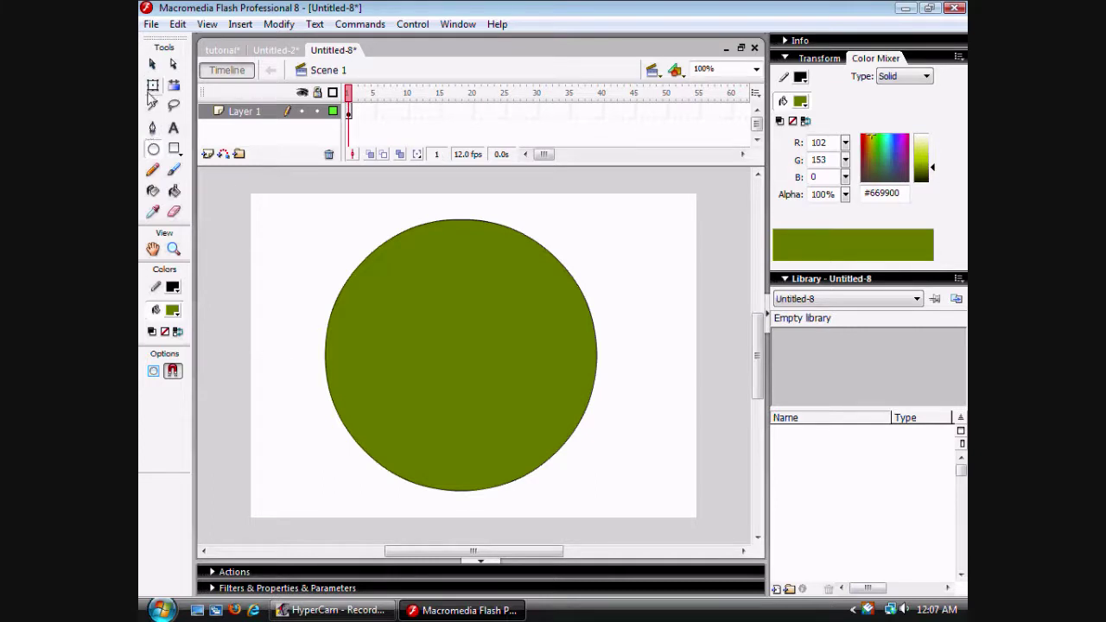
click(153, 84)
drag(262, 182, 698, 530)
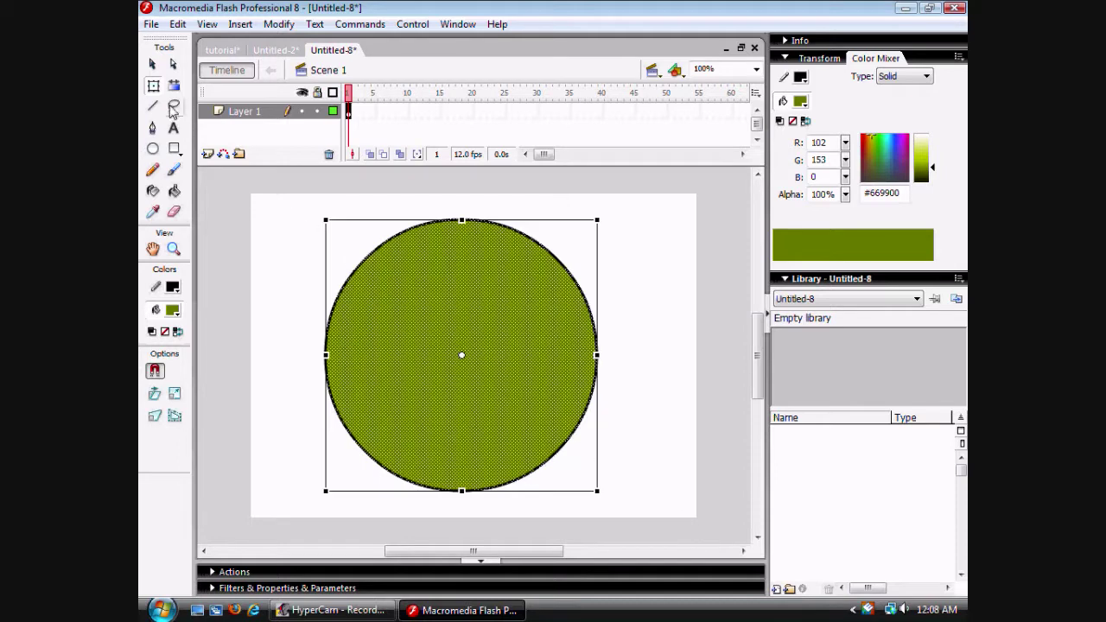
Step: Convert the circle into a movie clip symbol named Symbol 1
right_click(431, 292)
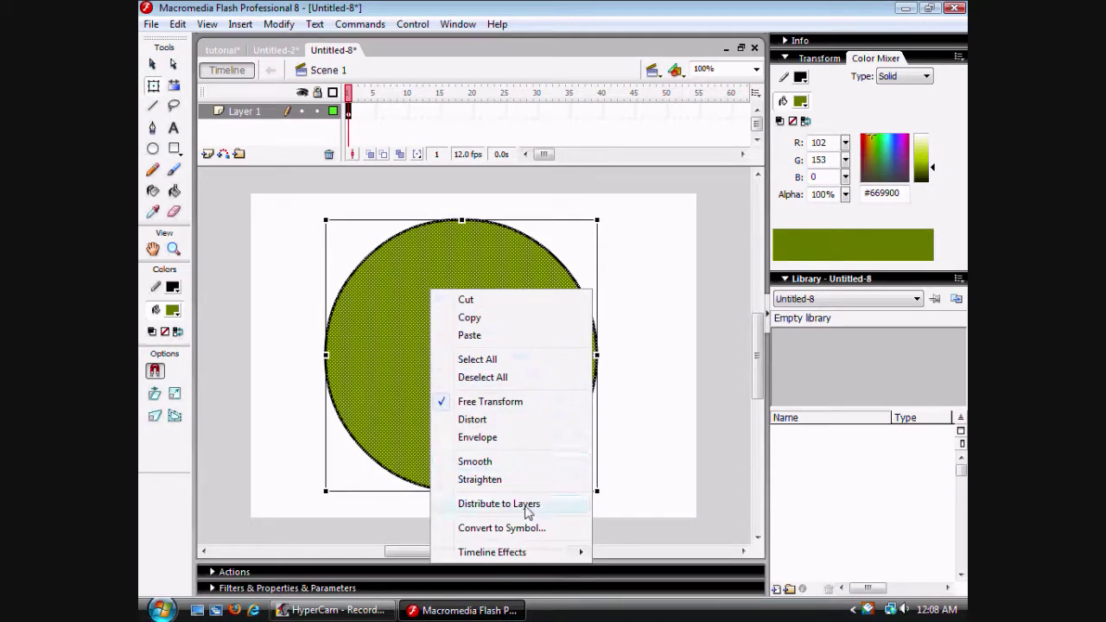
click(521, 527)
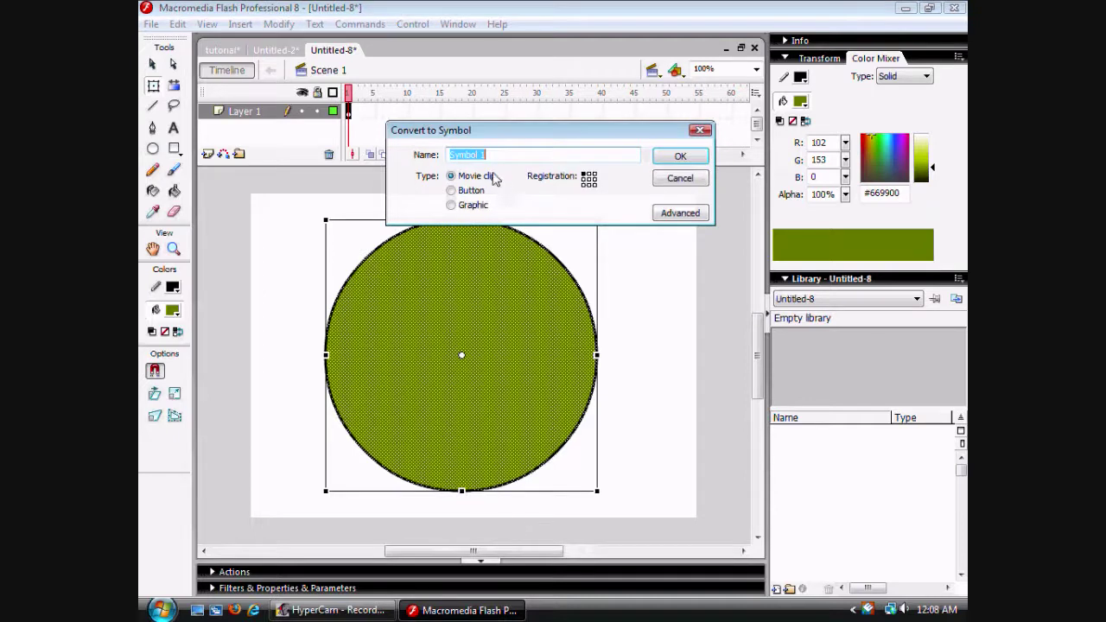
click(679, 159)
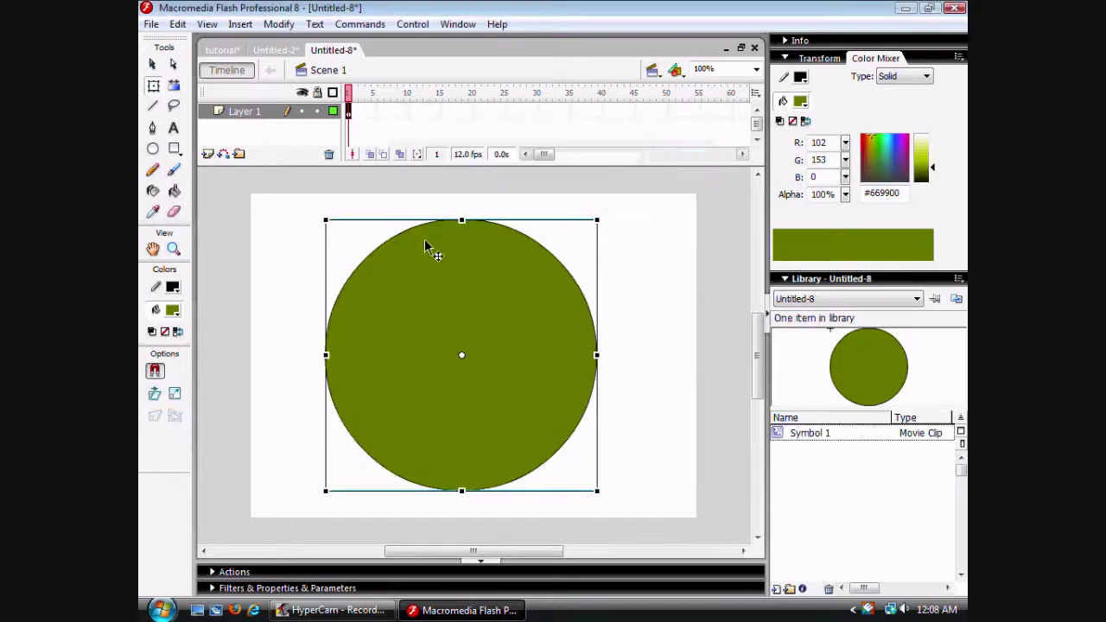
Step: Inside Symbol 1, add Layer 2 below Layer 1 and make Layer 1 a mask
double_click(485, 290)
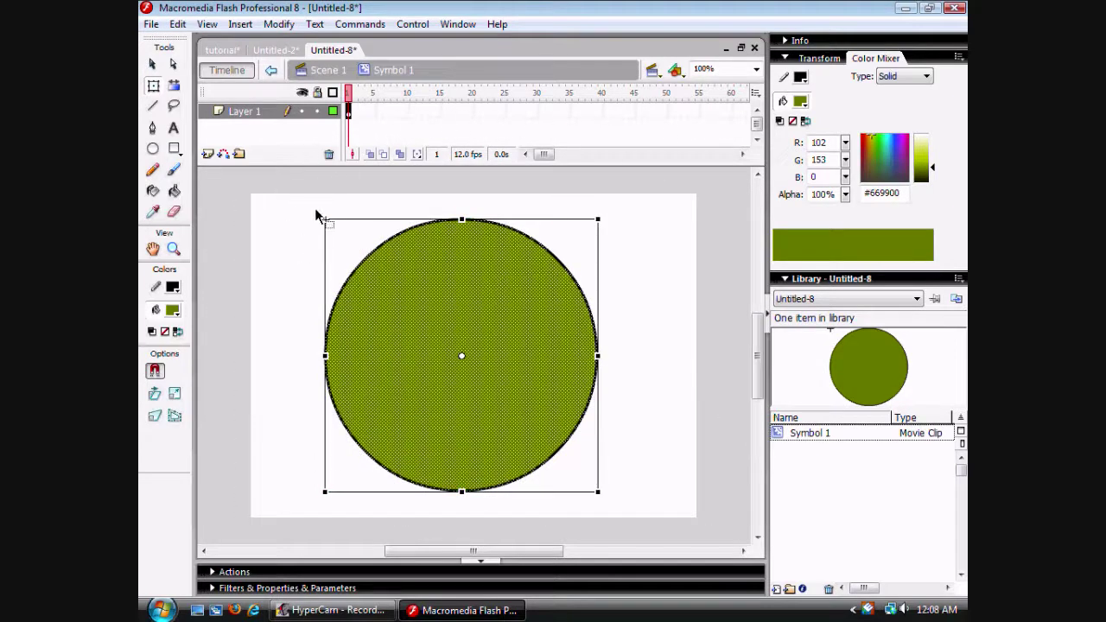
click(208, 154)
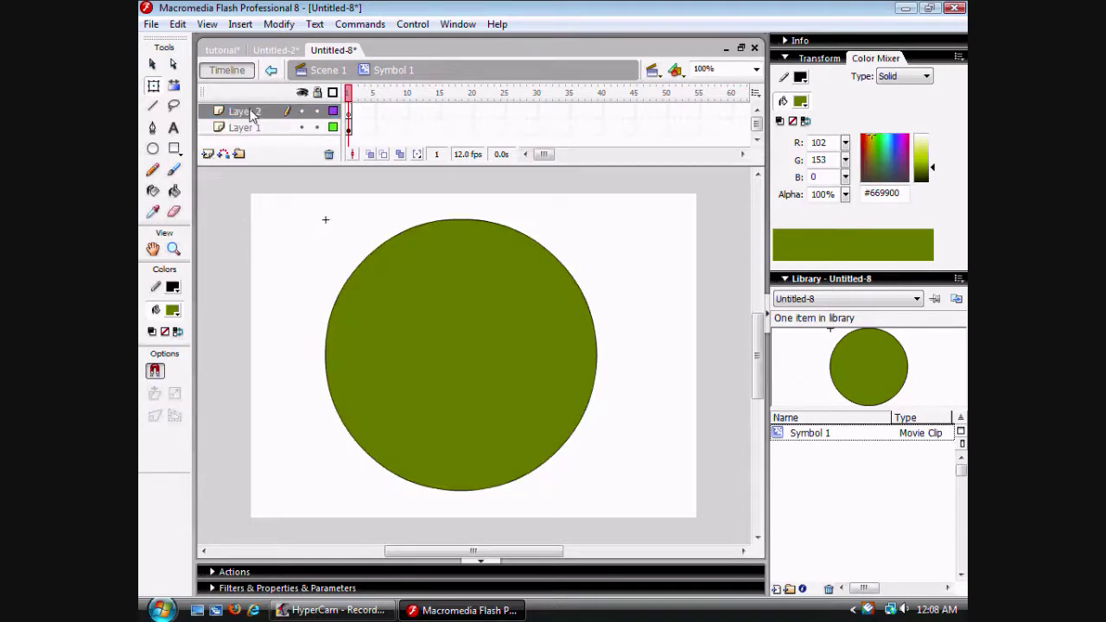
drag(251, 115, 248, 136)
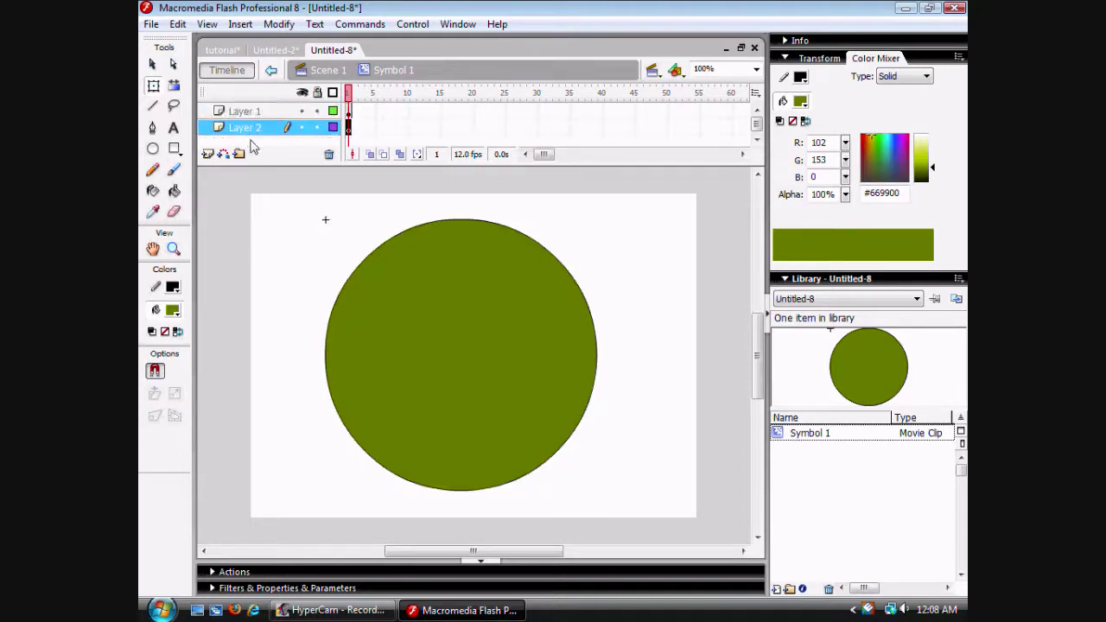
click(302, 224)
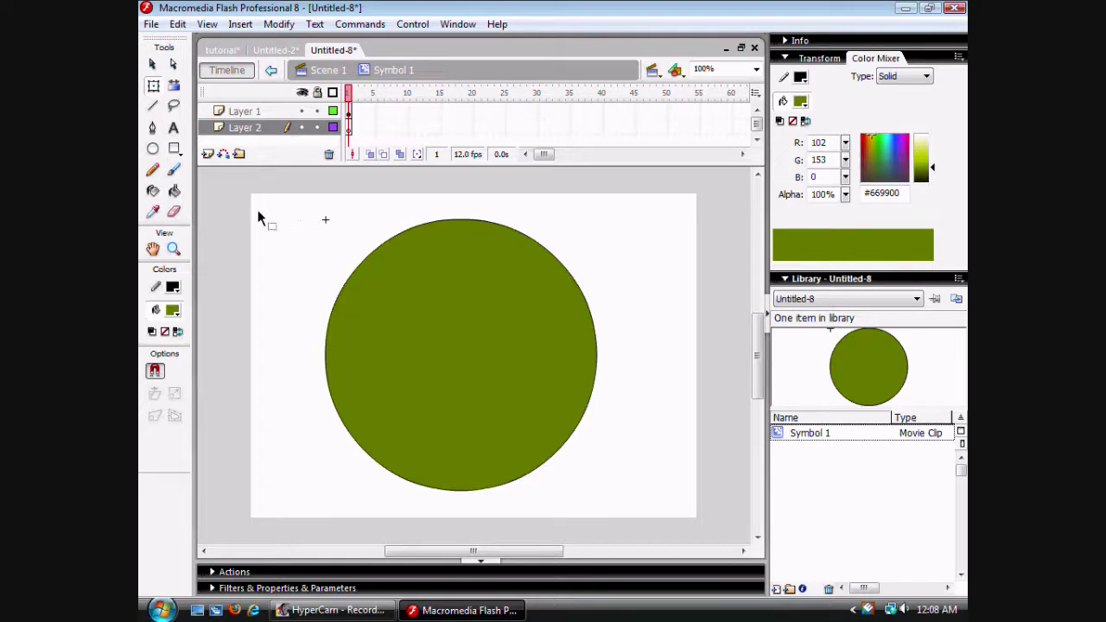
right_click(247, 113)
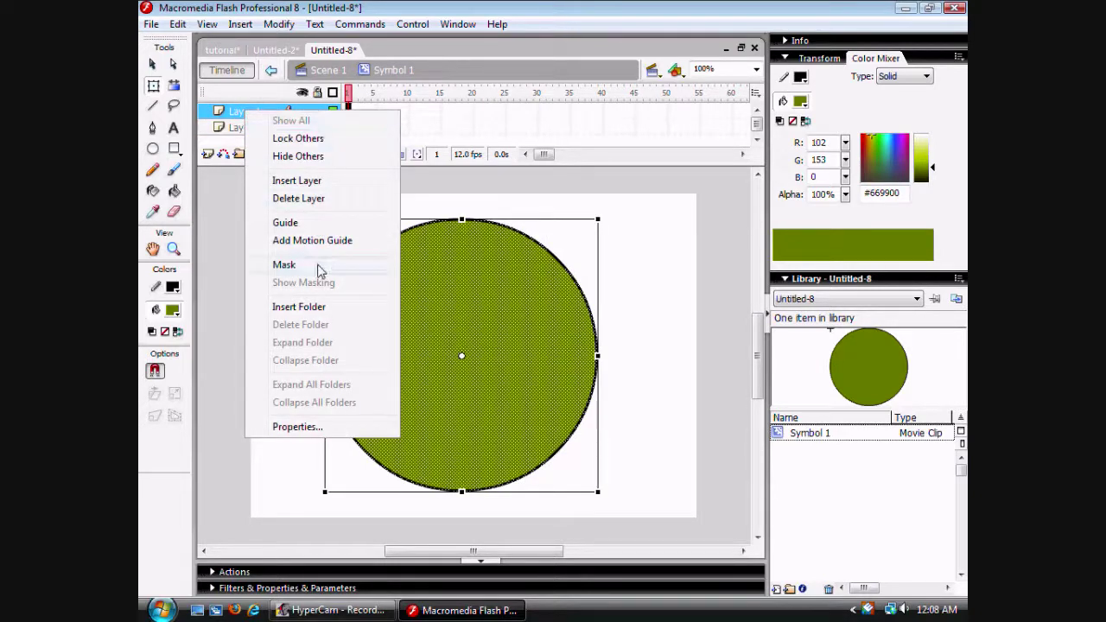
click(285, 266)
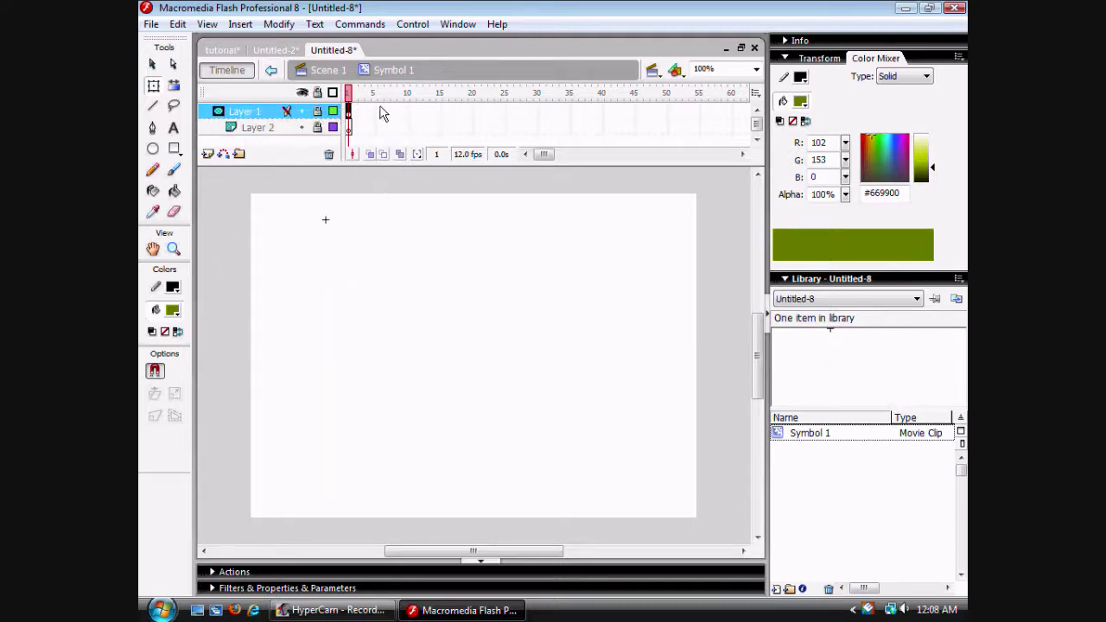
Step: Add a keyframe at frame 60 on Layer 1 and extend Layer 2 to frame 60
click(731, 111)
key(F6)
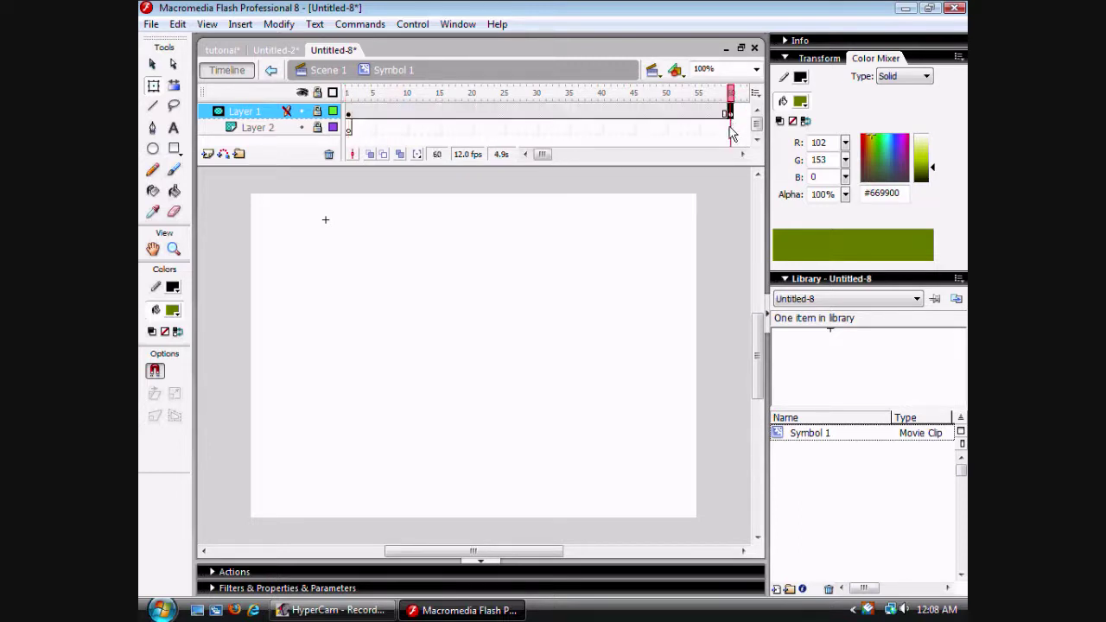
click(731, 132)
key(F5)
click(581, 313)
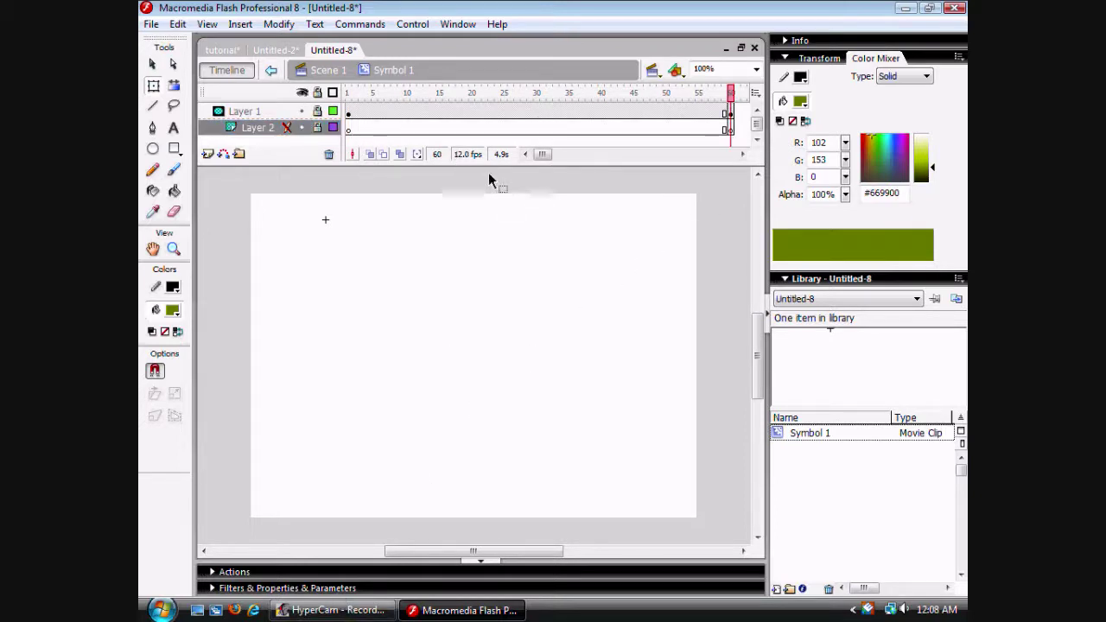
Step: Set the document frame rate to 30 fps and unlock Layer 2
click(290, 590)
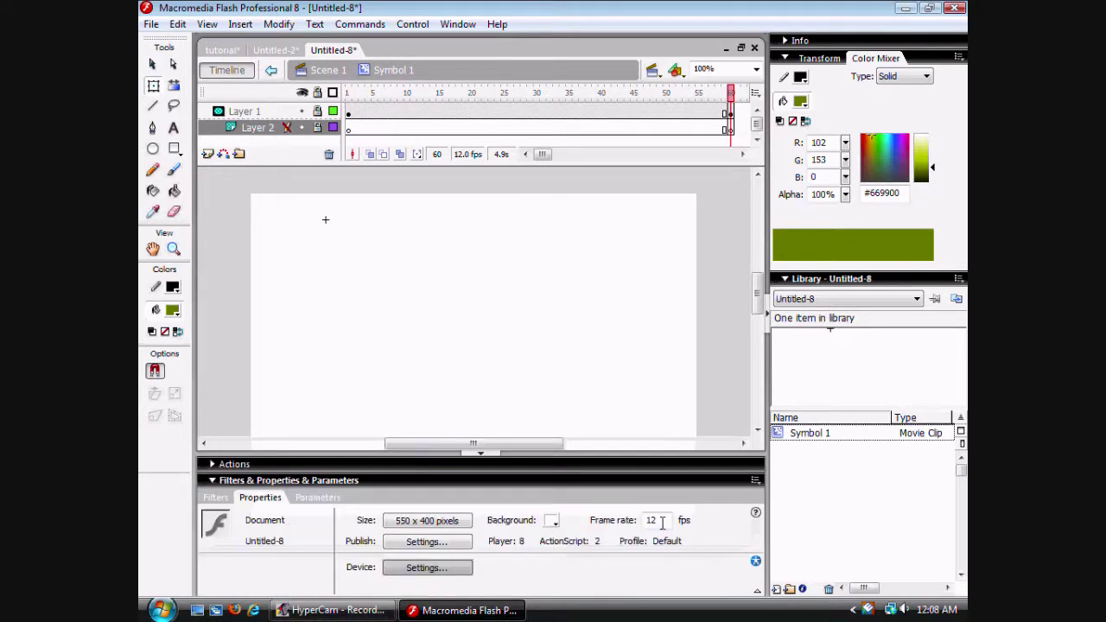
click(661, 521)
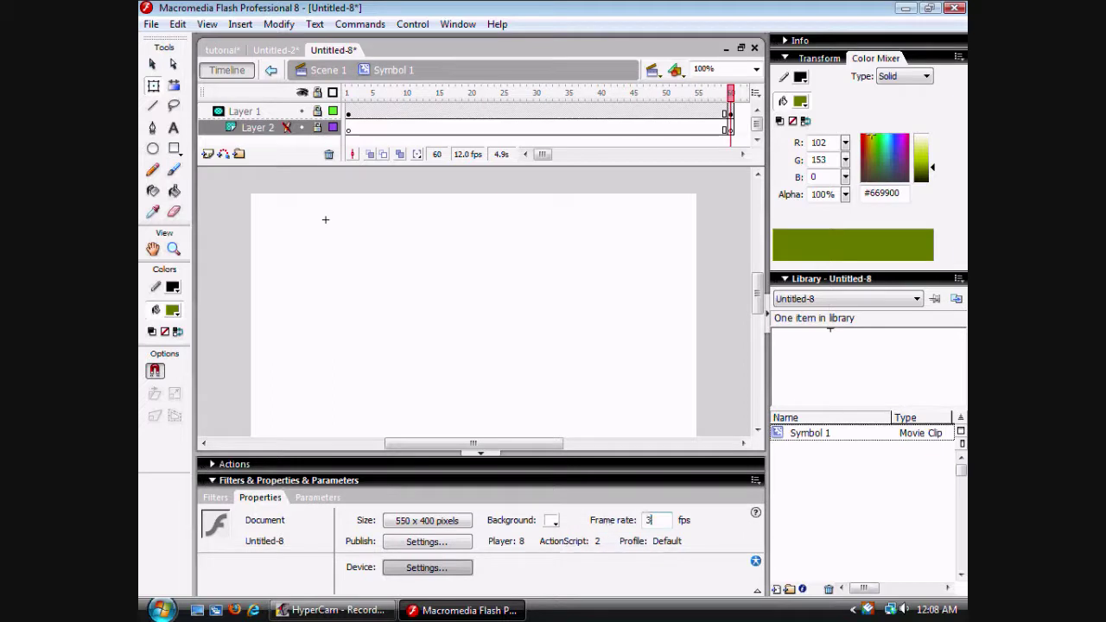
click(313, 480)
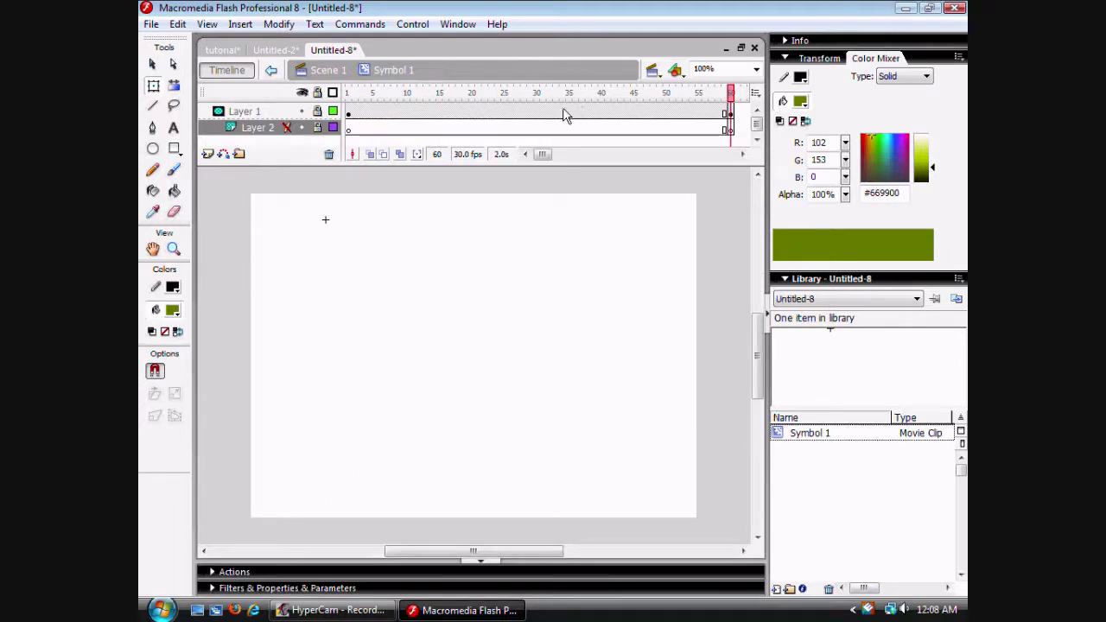
click(317, 127)
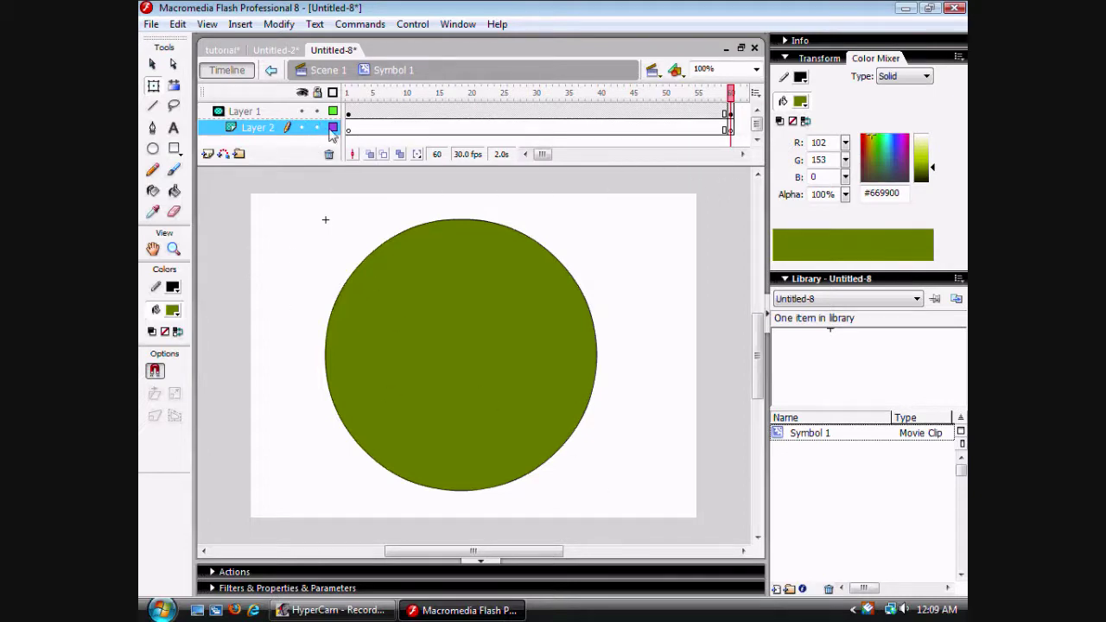
Step: On Layer 2 frame 1, draw a blue #3300FF rectangle covering the entire stage
click(350, 130)
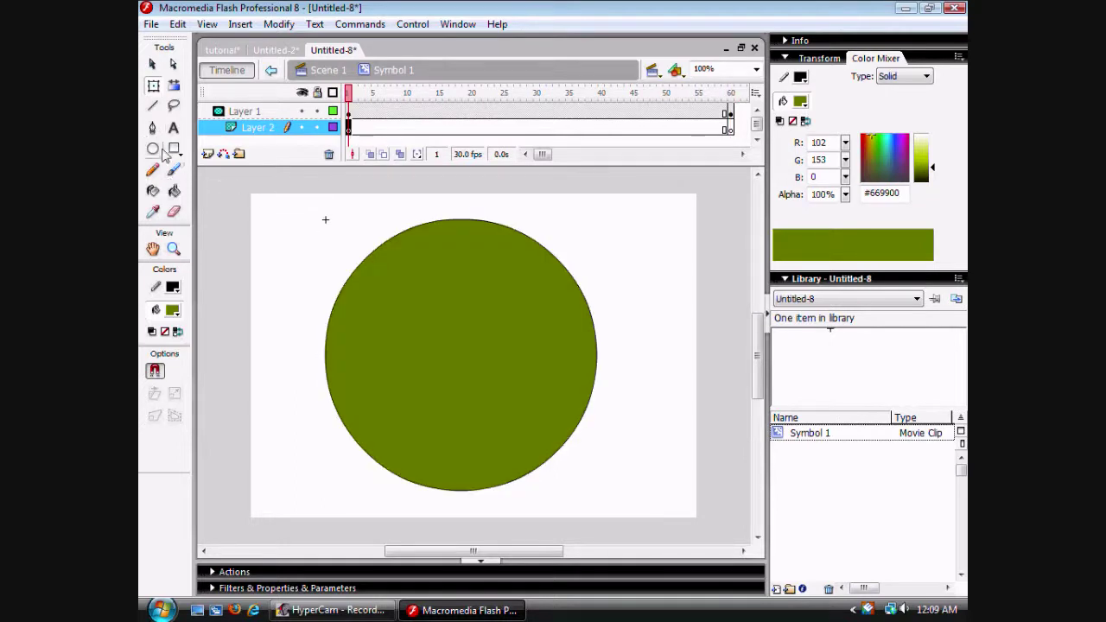
click(174, 309)
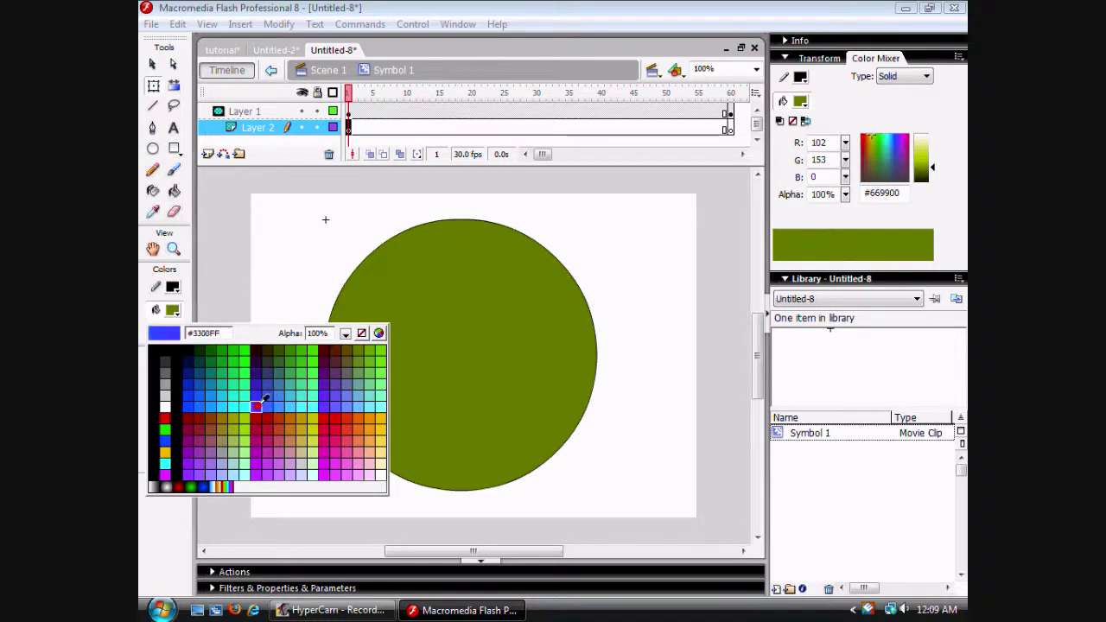
click(257, 401)
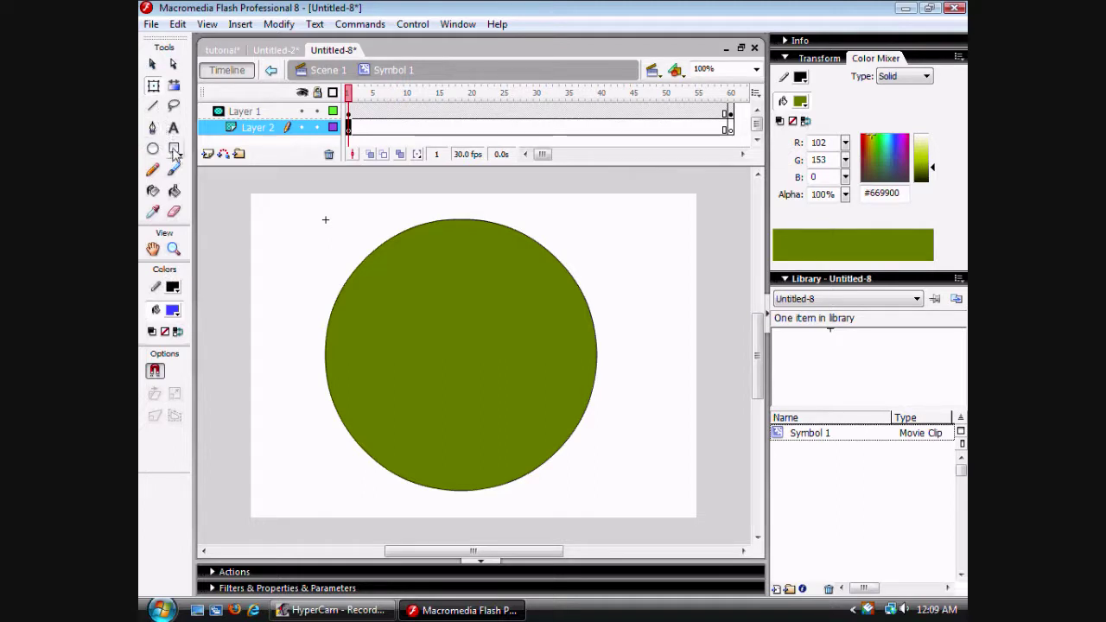
click(173, 147)
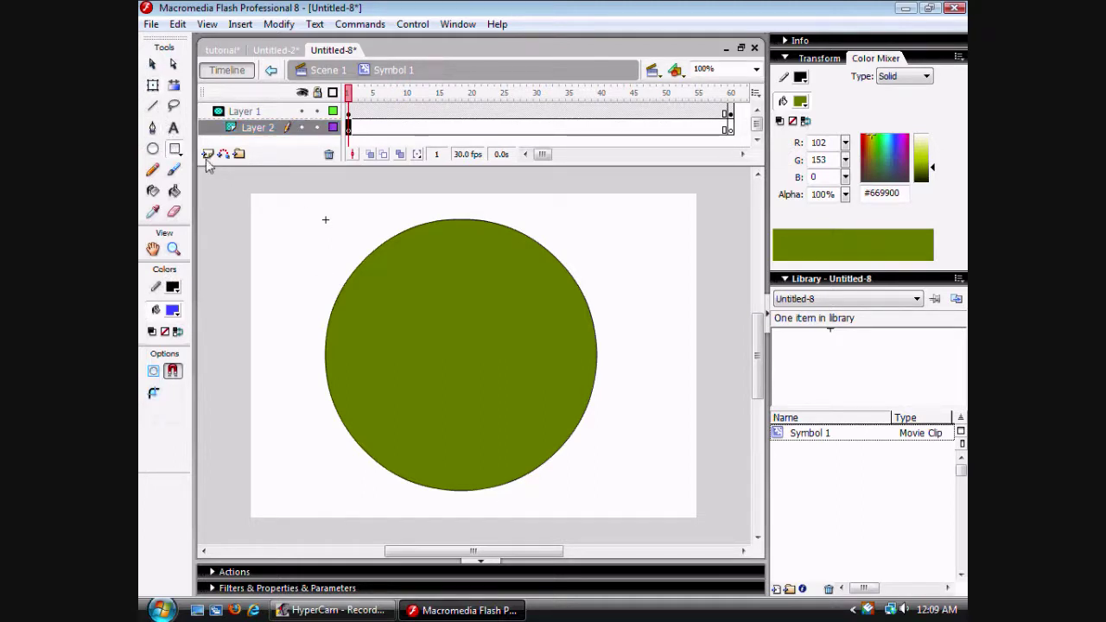
drag(202, 170, 728, 597)
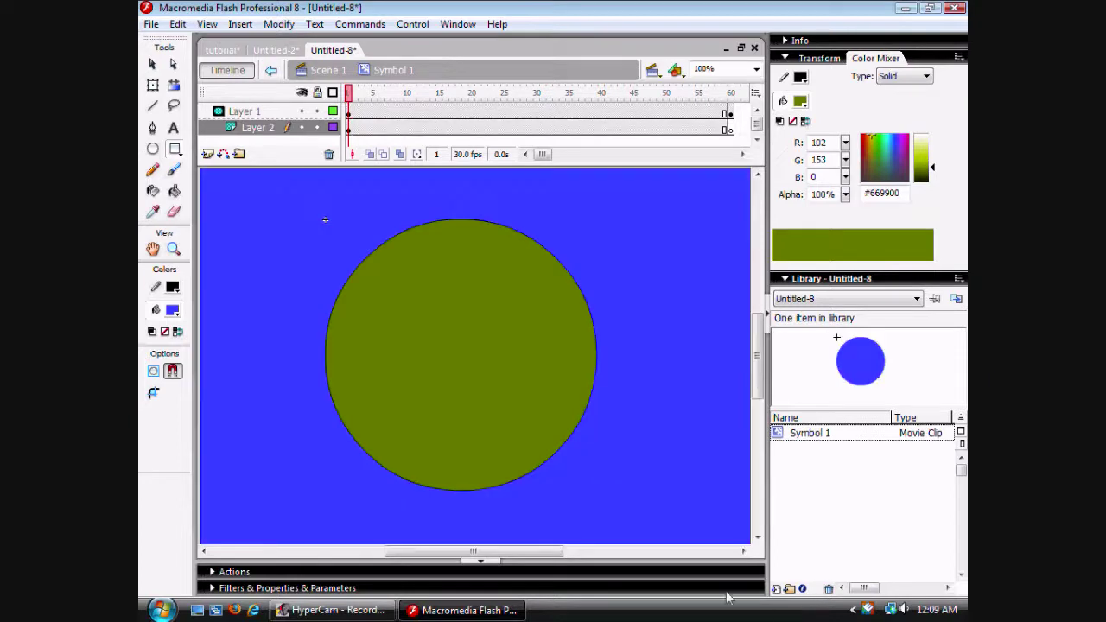
click(175, 312)
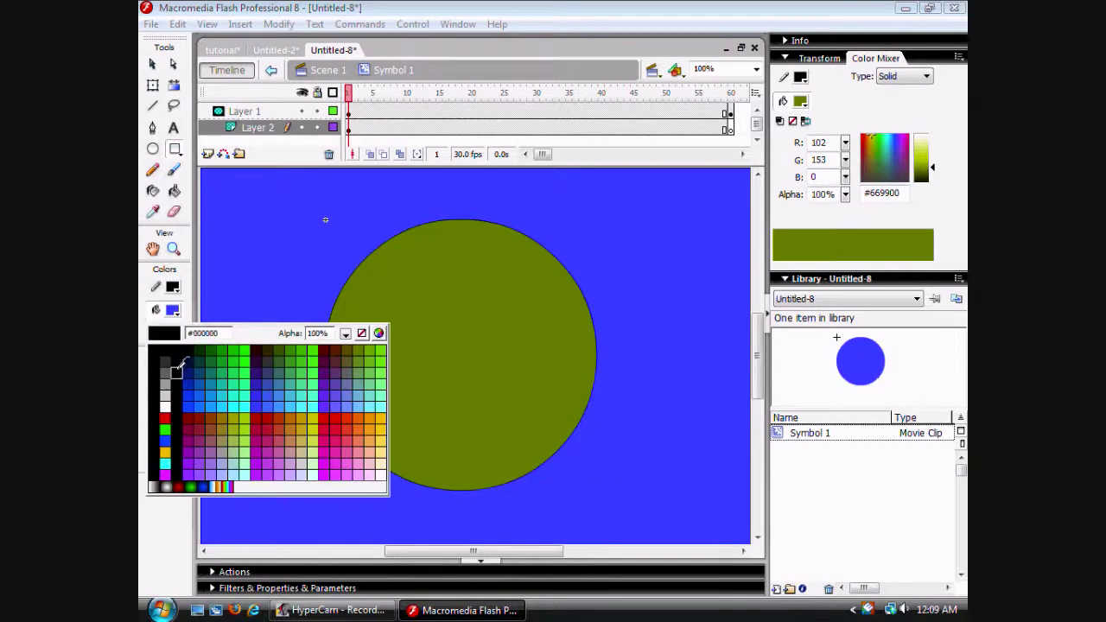
Step: Draw a white oval eye and hide the green circle layer
click(167, 395)
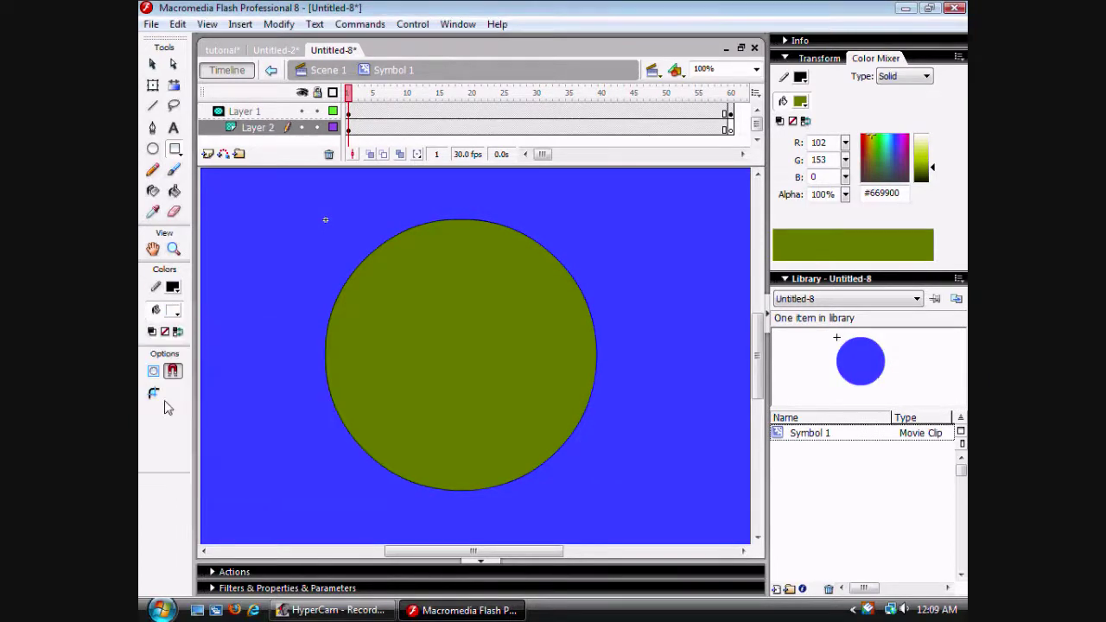
click(153, 148)
drag(453, 322, 442, 326)
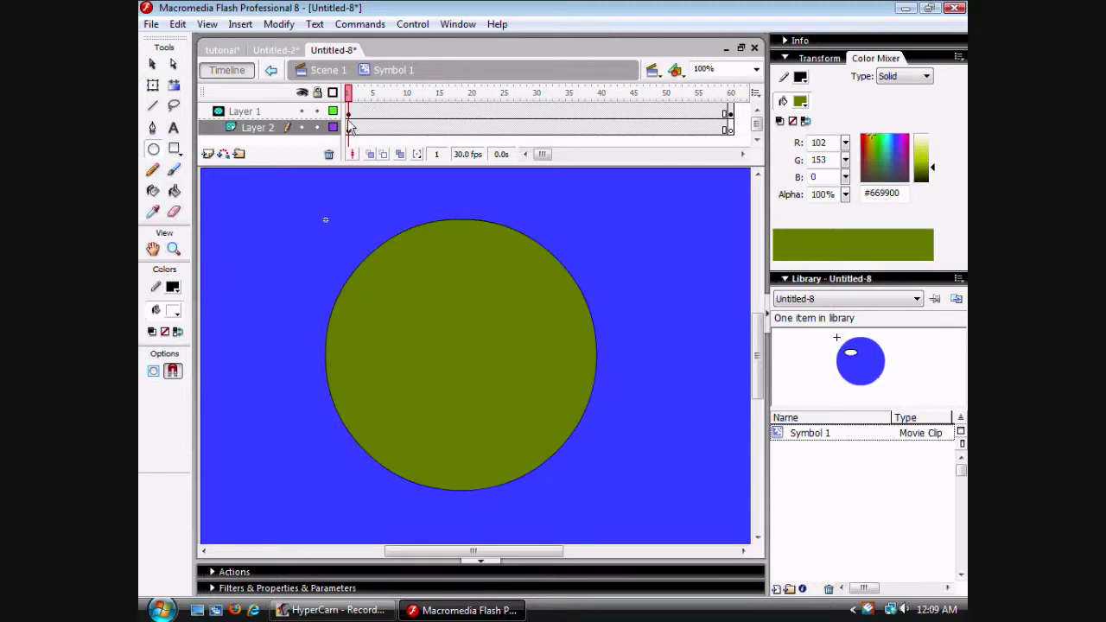
click(301, 112)
click(301, 113)
click(301, 113)
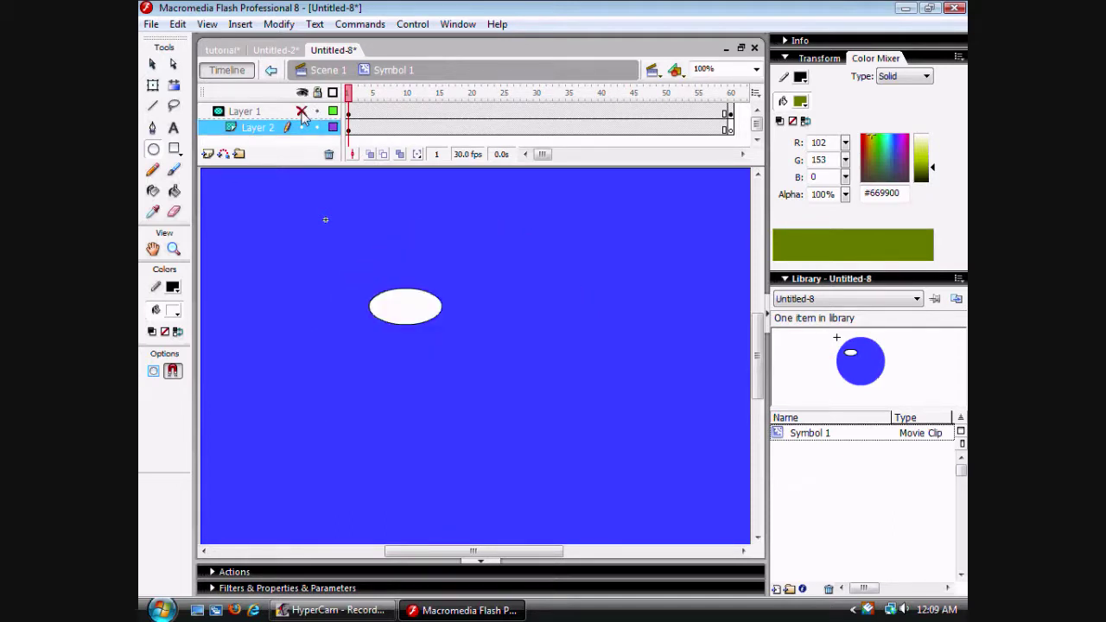
click(302, 112)
click(302, 112)
click(301, 112)
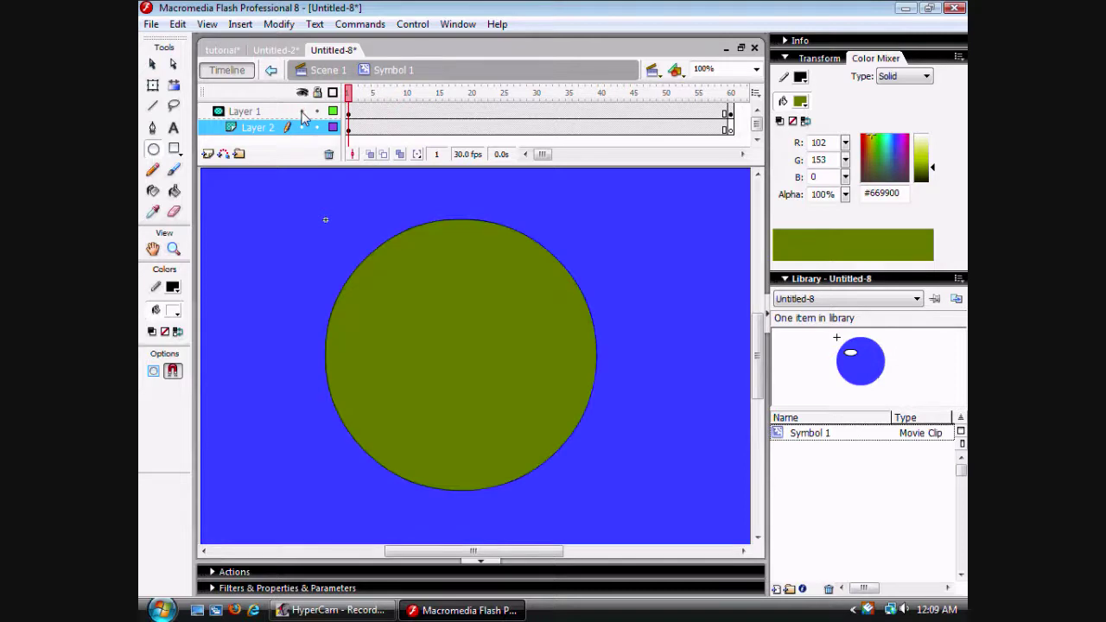
click(301, 112)
click(302, 113)
click(302, 113)
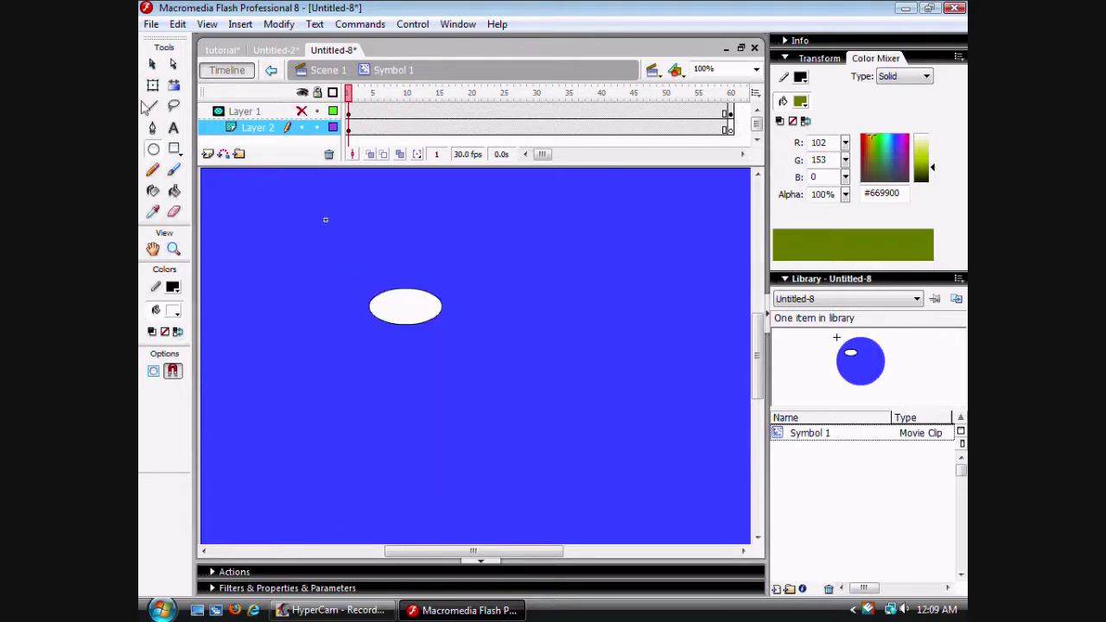
Step: Duplicate the oval beside the first eye and fill the copy white
click(153, 84)
click(398, 292)
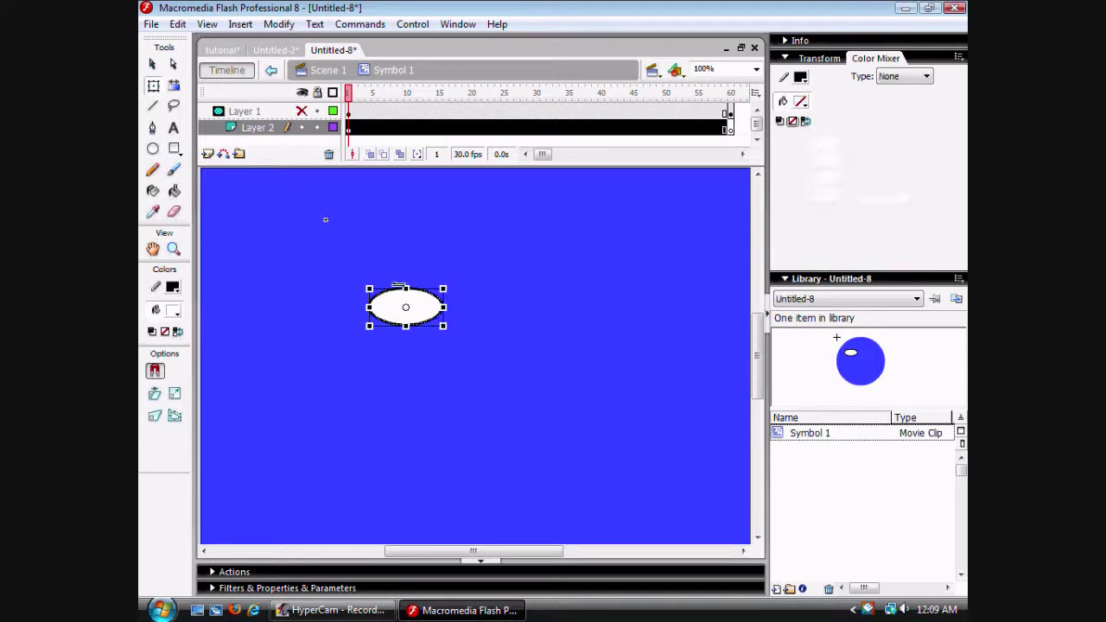
drag(396, 286, 464, 333)
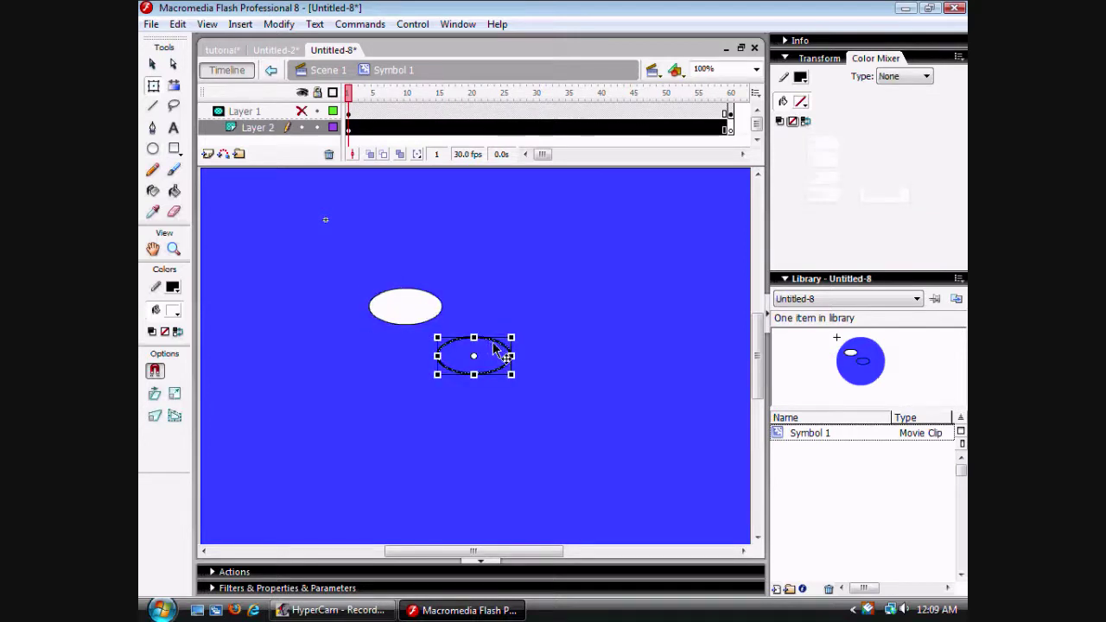
drag(497, 348, 524, 298)
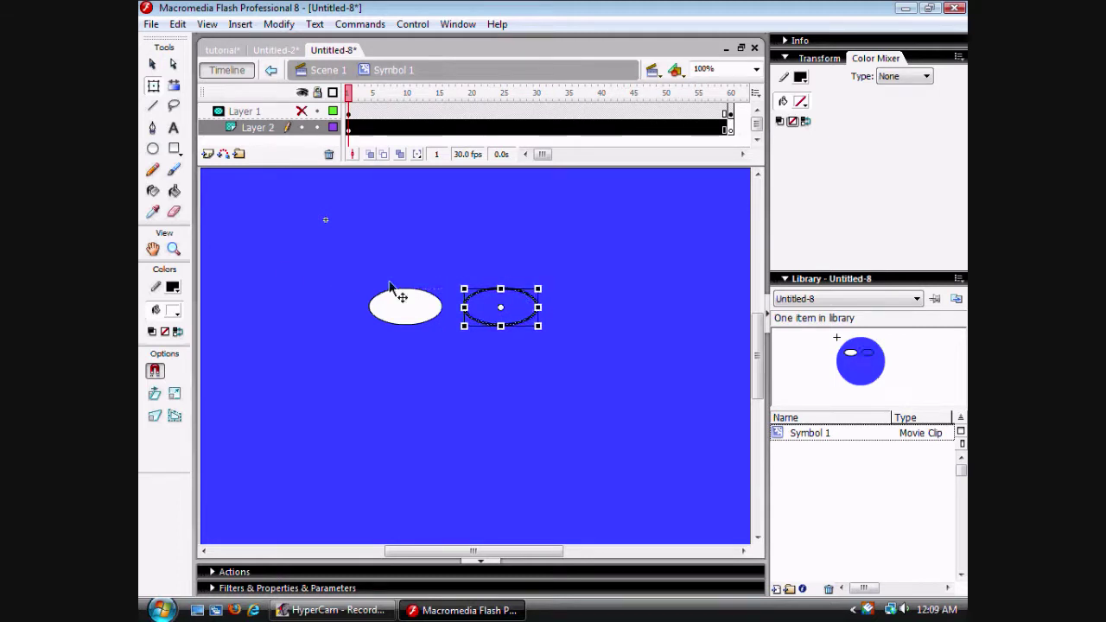
click(174, 190)
click(504, 305)
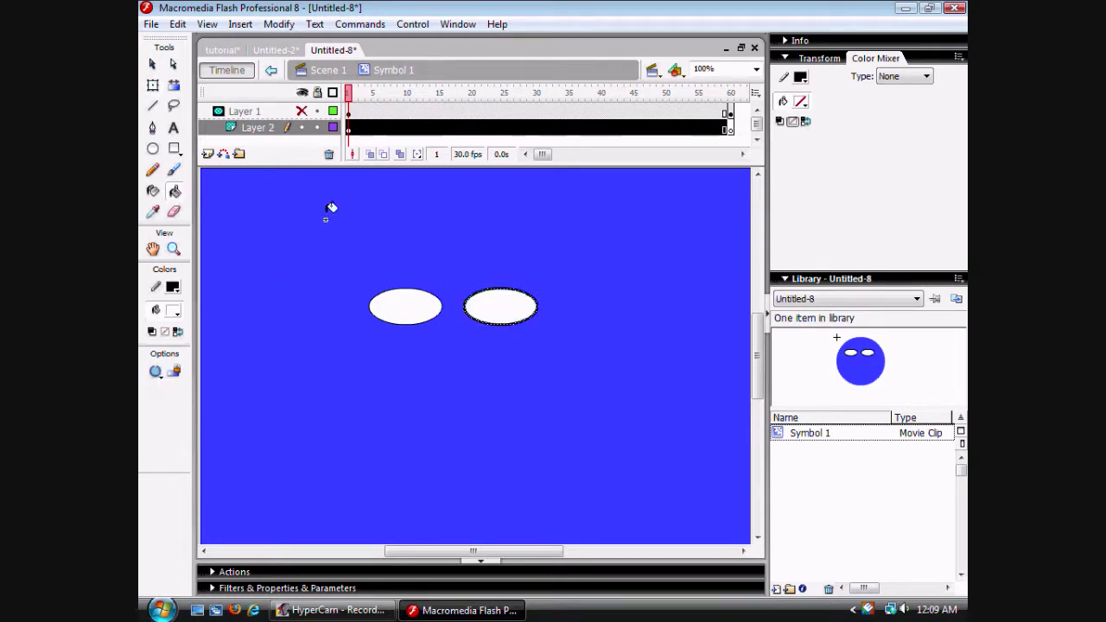
click(153, 107)
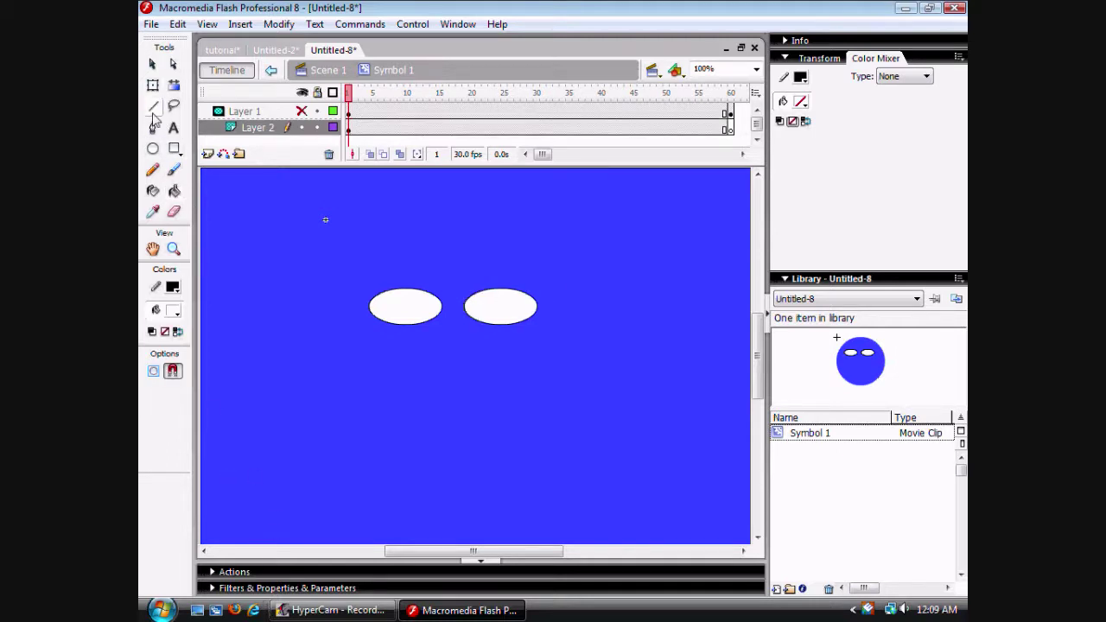
Step: Draw a stroke-10 black line below the eyes, bend it into a smile, and add Layer 3
click(292, 588)
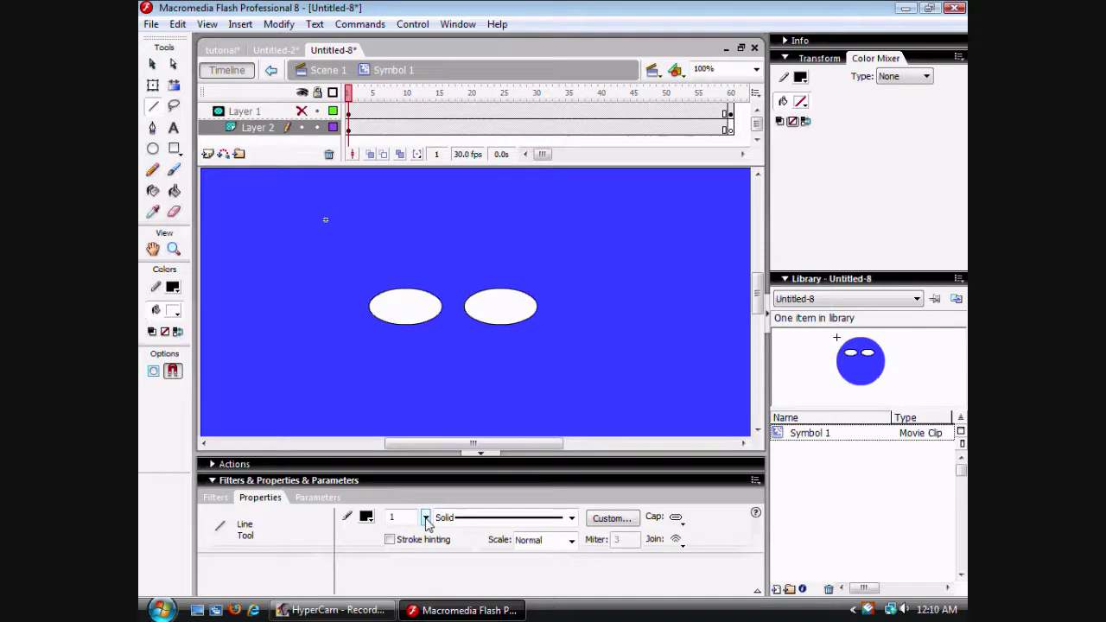
drag(426, 521, 429, 504)
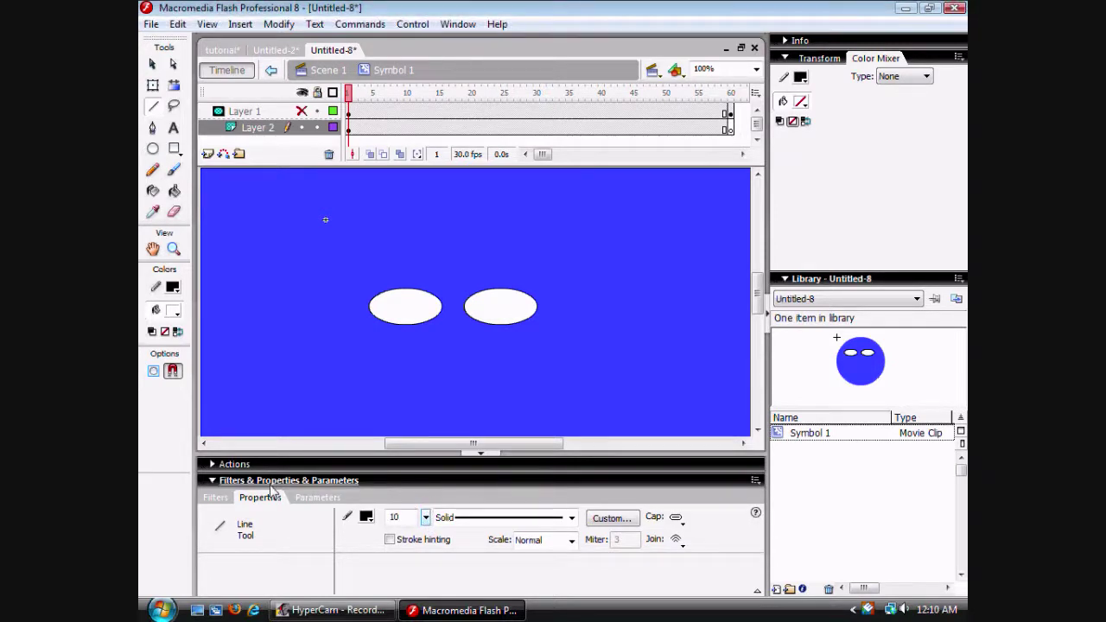
click(411, 480)
drag(412, 366, 508, 365)
click(152, 63)
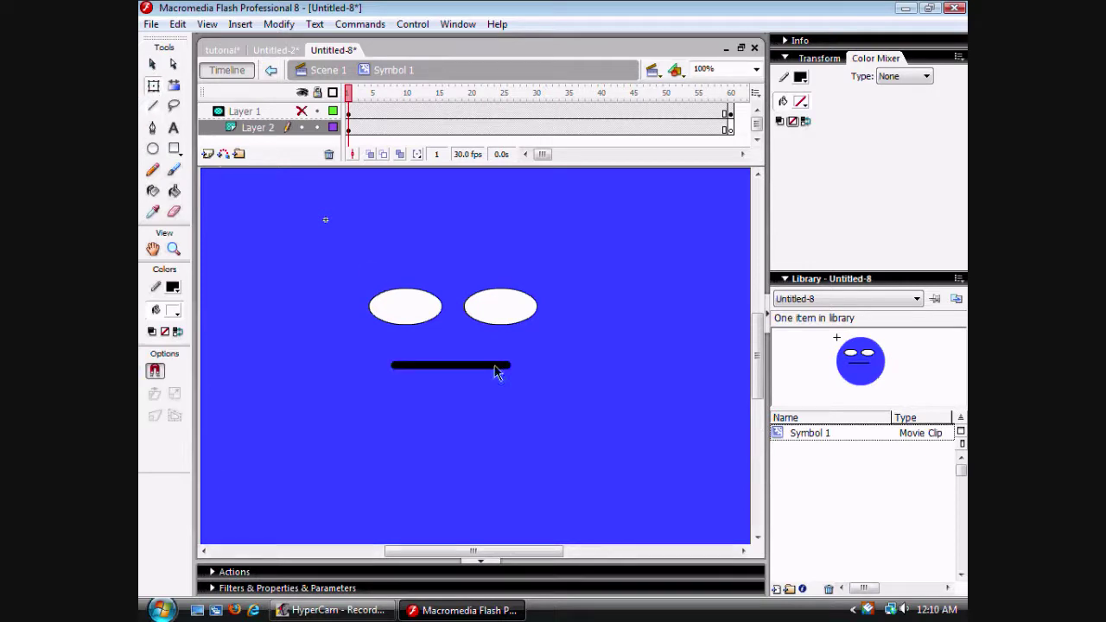
drag(447, 366, 447, 375)
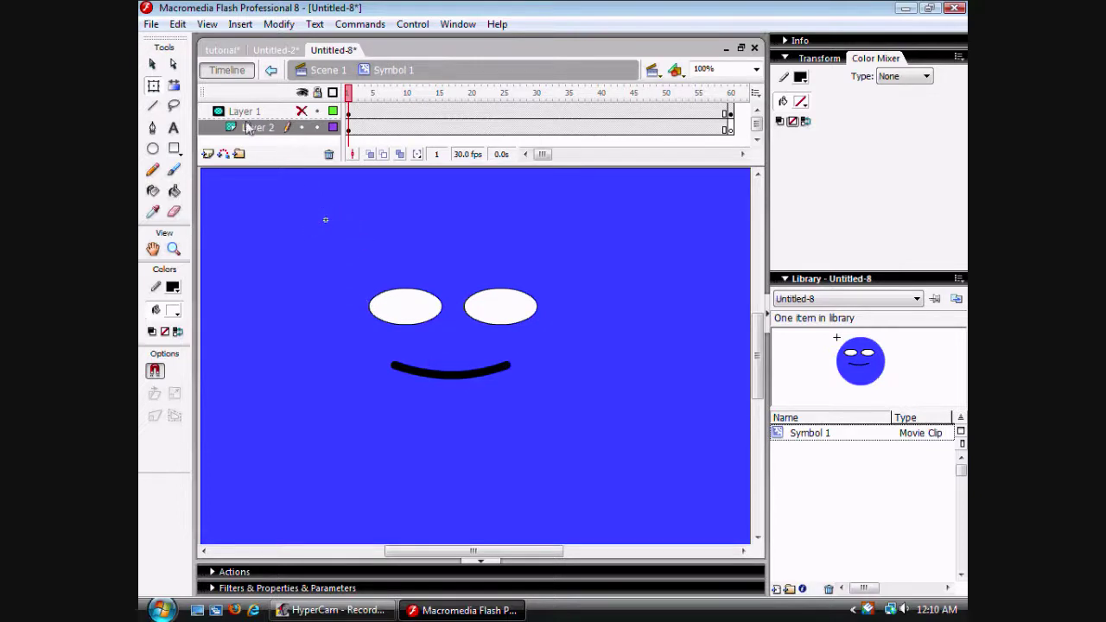
click(208, 154)
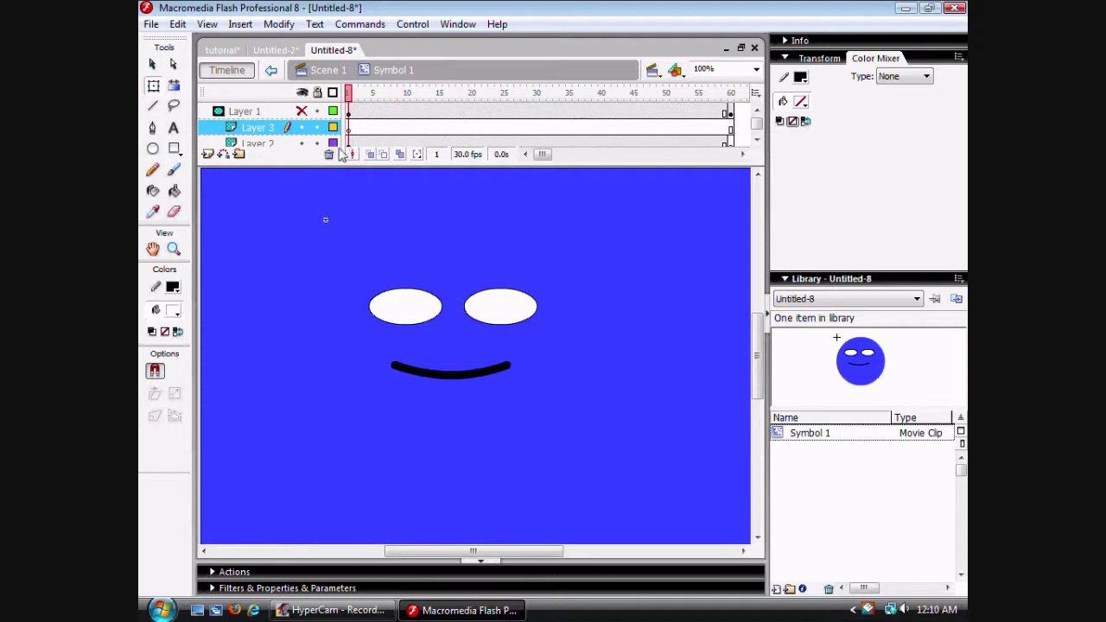
Step: Draw a small round pupil in the left eye and fill it black
click(153, 106)
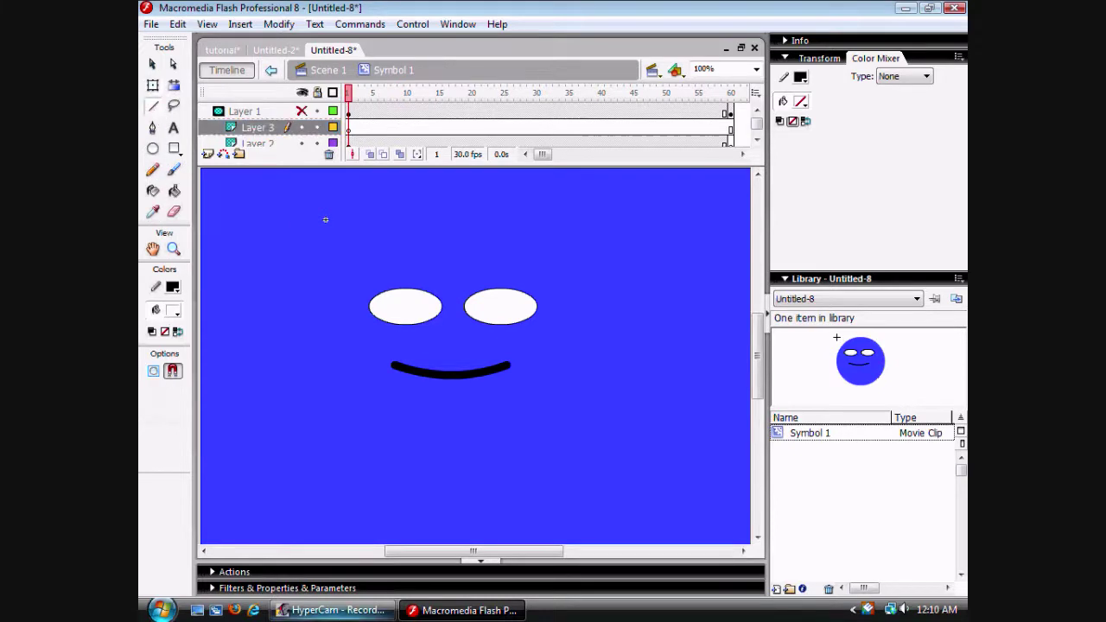
click(294, 591)
drag(427, 518, 428, 542)
click(263, 481)
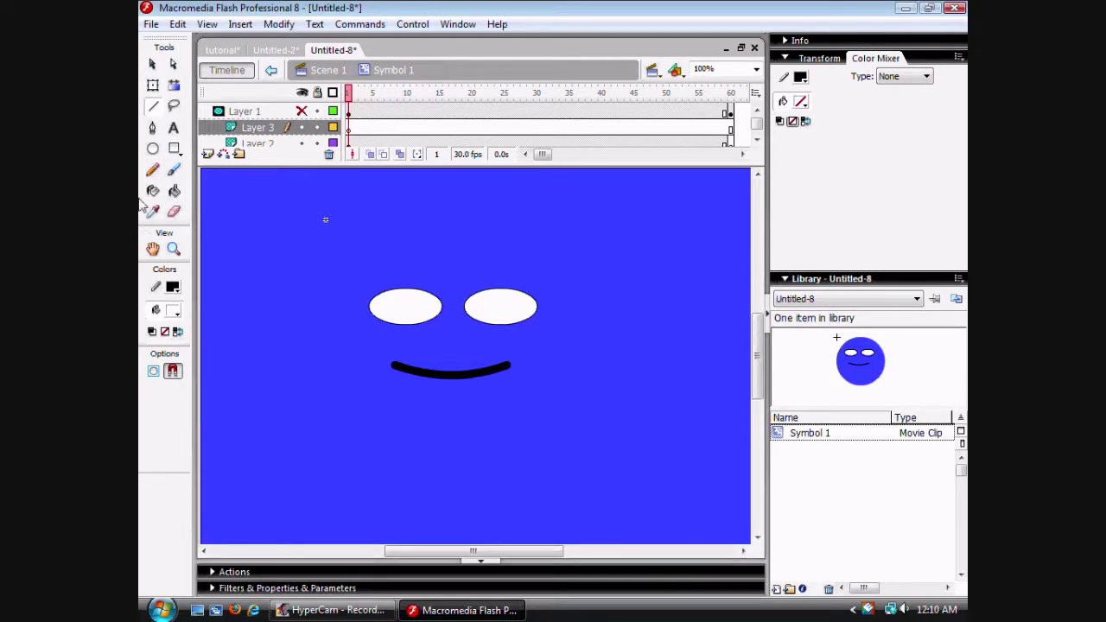
click(153, 148)
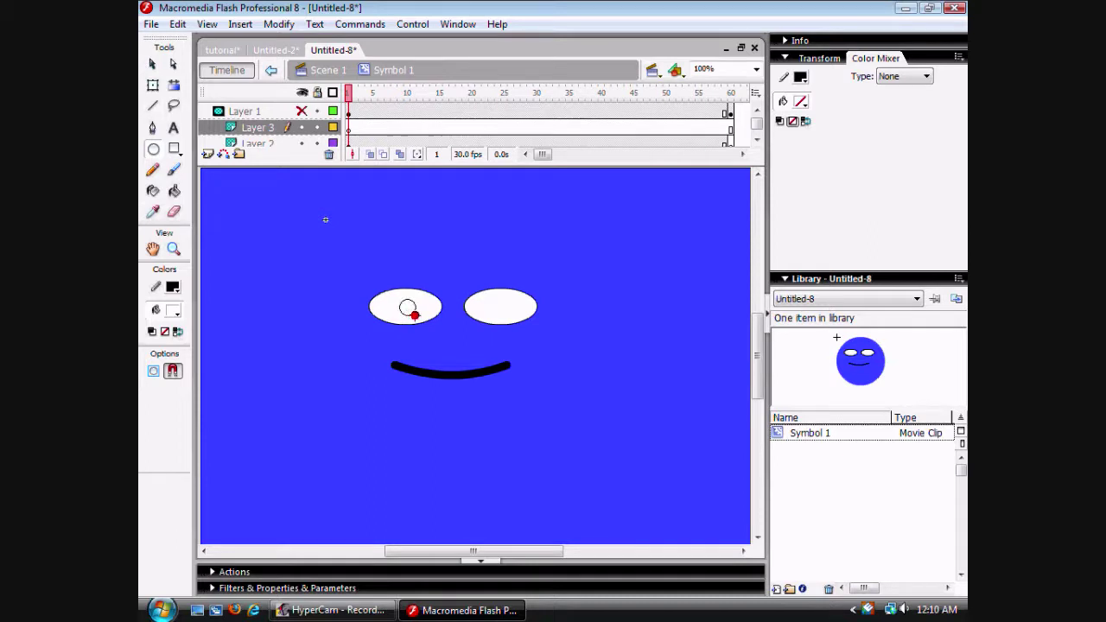
drag(415, 316, 415, 316)
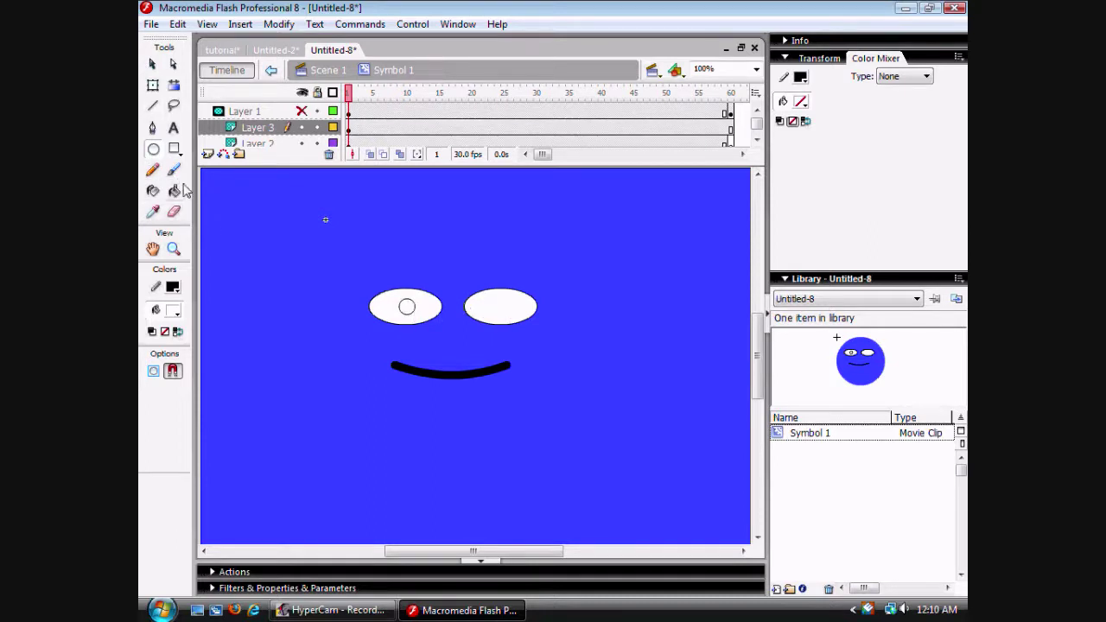
click(176, 313)
click(179, 353)
click(174, 190)
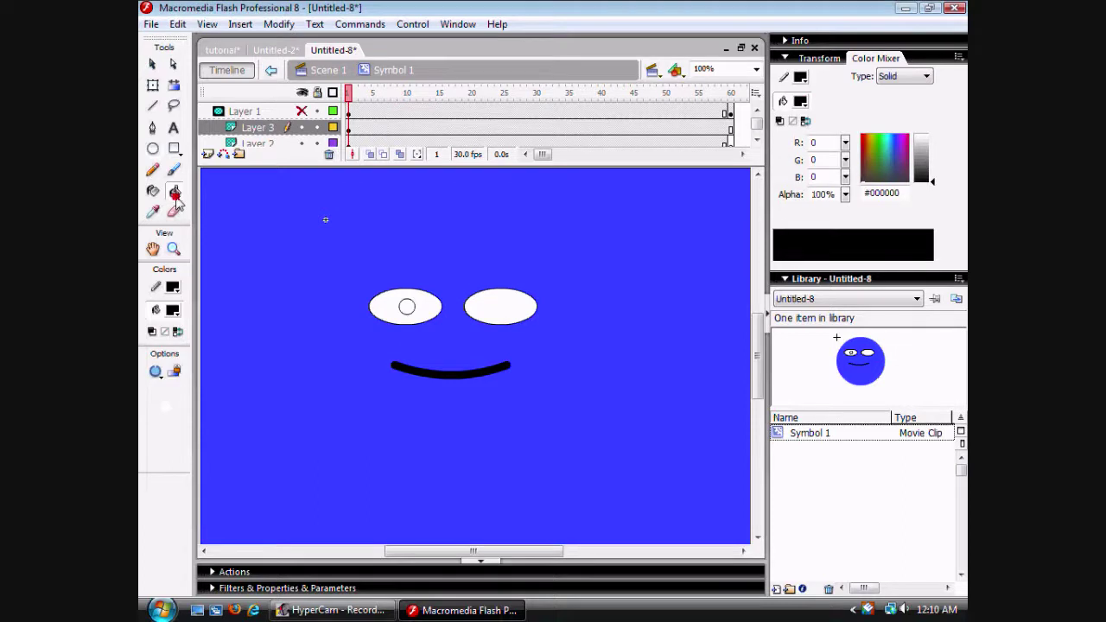
click(361, 127)
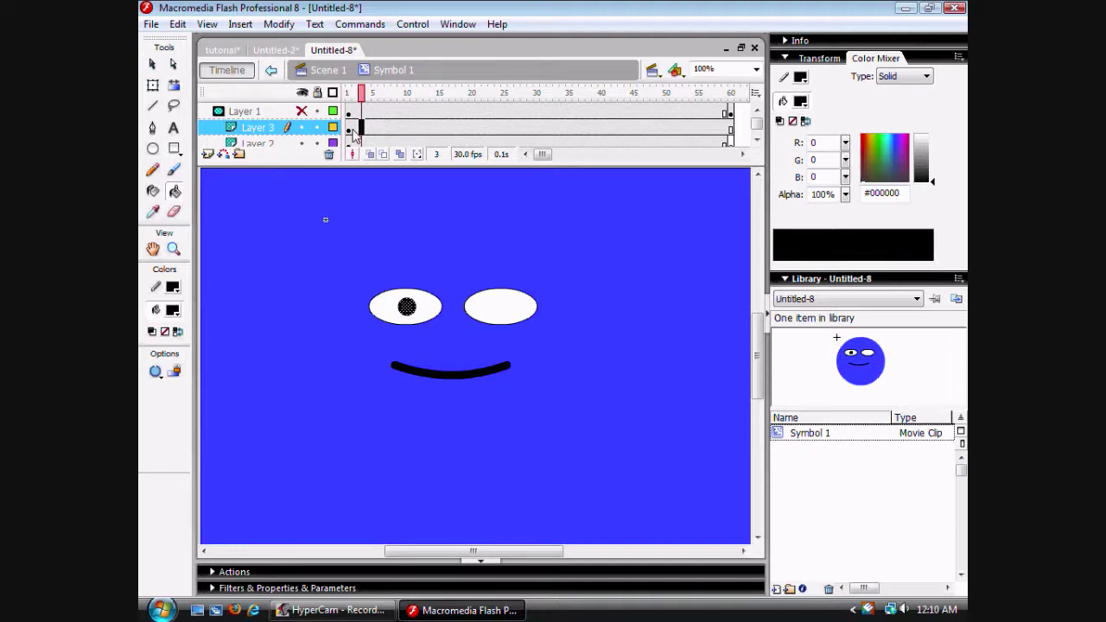
Step: Paste a copy of the pupil and move it into the right eye
key(ctrl+v)
click(152, 85)
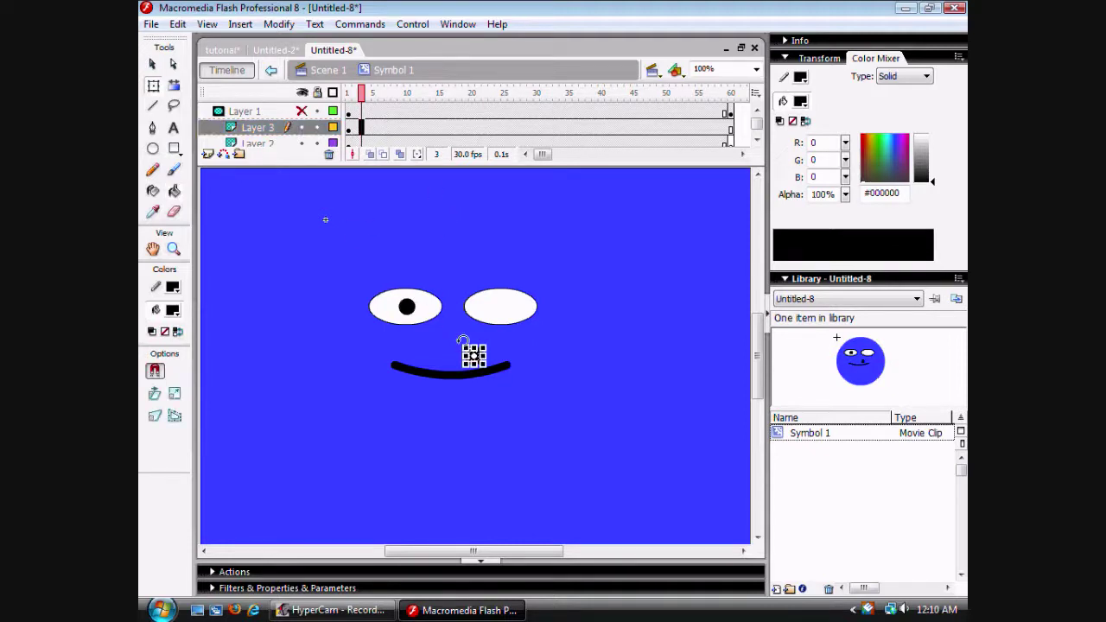
drag(481, 361, 496, 308)
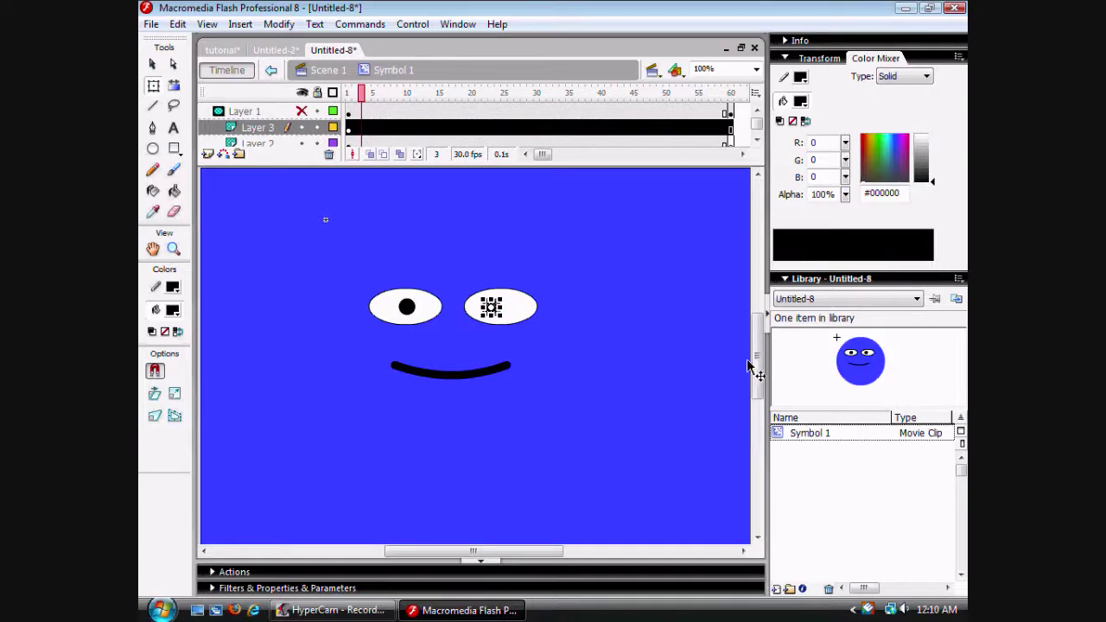
click(354, 484)
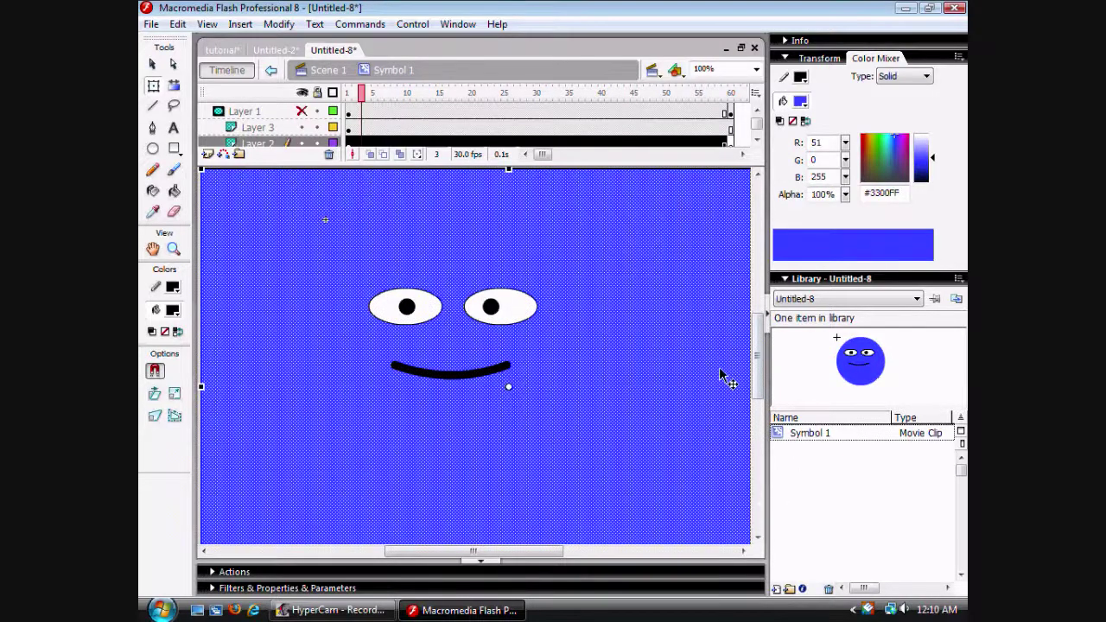
Step: Create motion tweens on the face background (Layer 2) and the pupils (Layer 3)
click(363, 113)
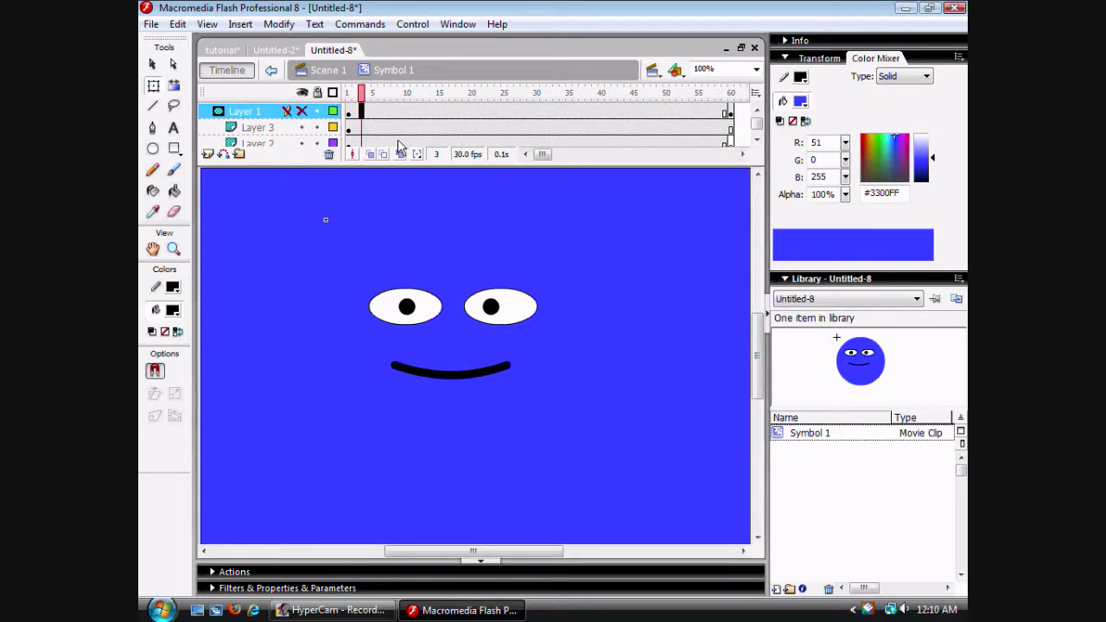
click(400, 142)
click(375, 142)
right_click(375, 142)
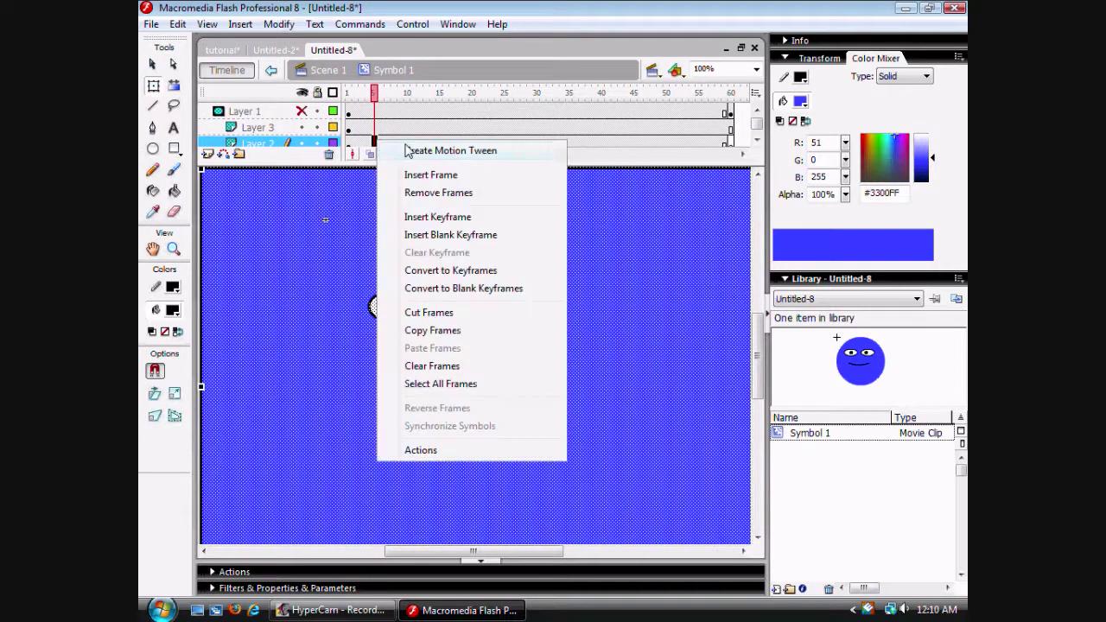
click(406, 151)
right_click(413, 129)
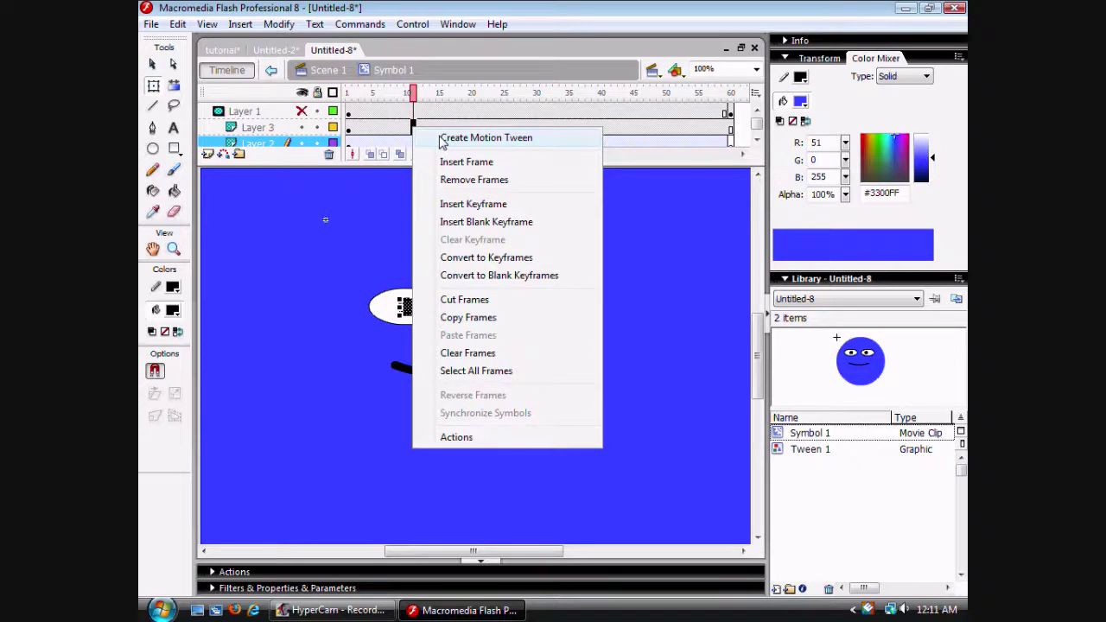
click(443, 141)
Step: Add end keyframes at frame 60 for the tweens
click(732, 128)
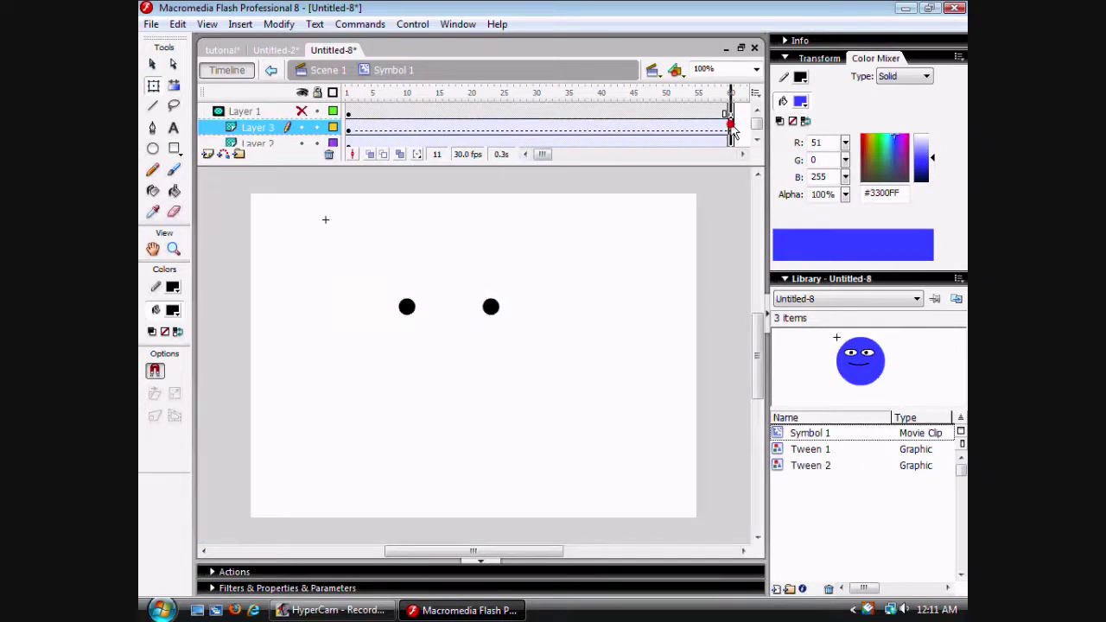
key(F6)
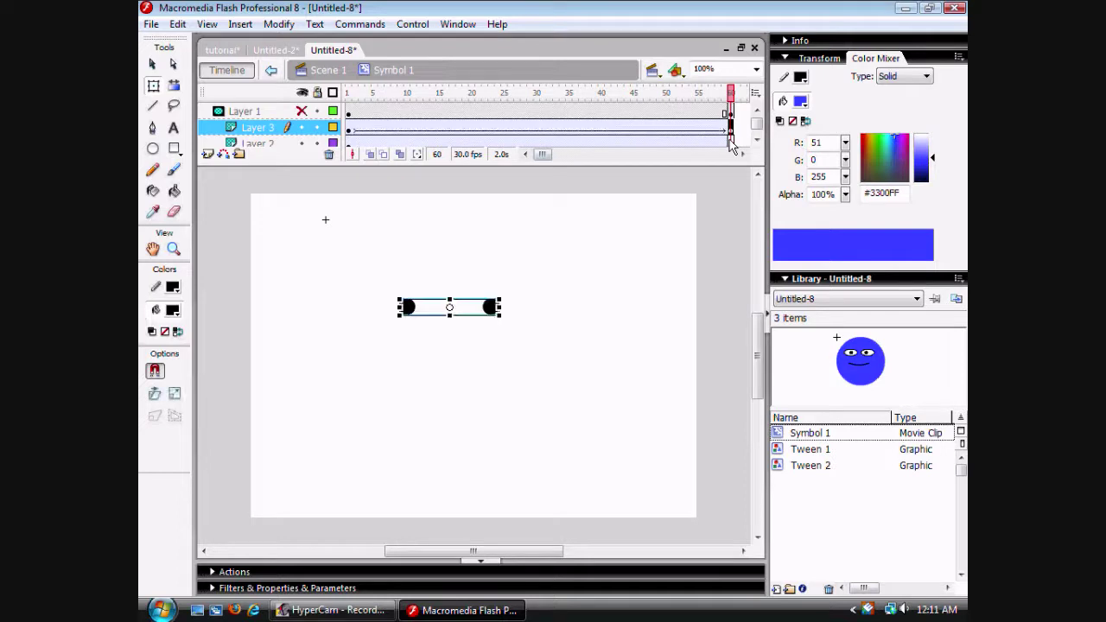
click(728, 144)
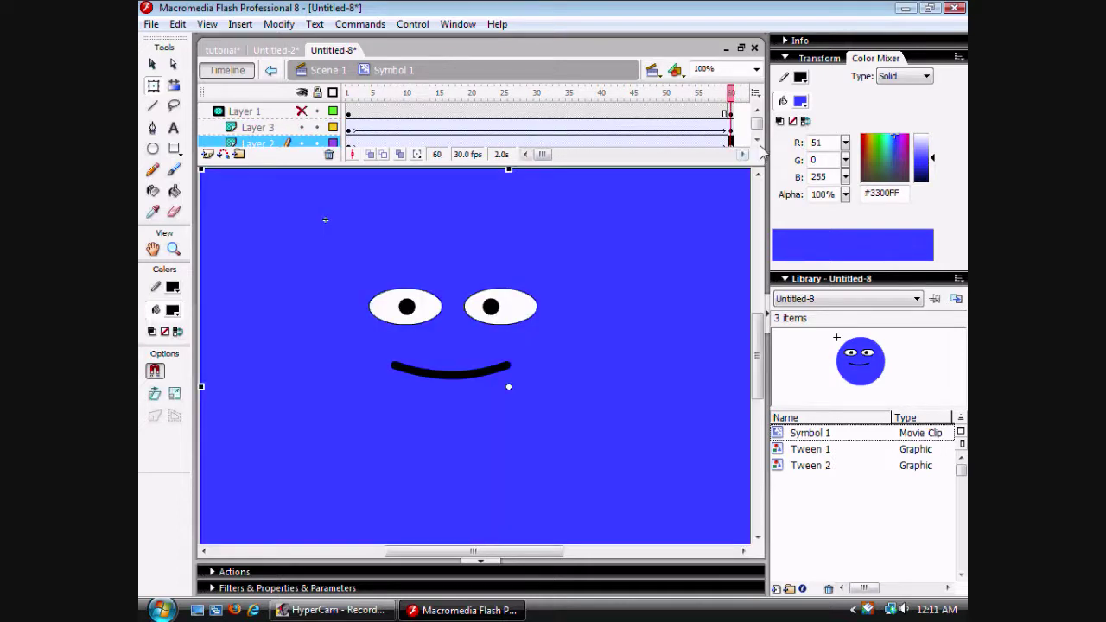
click(758, 129)
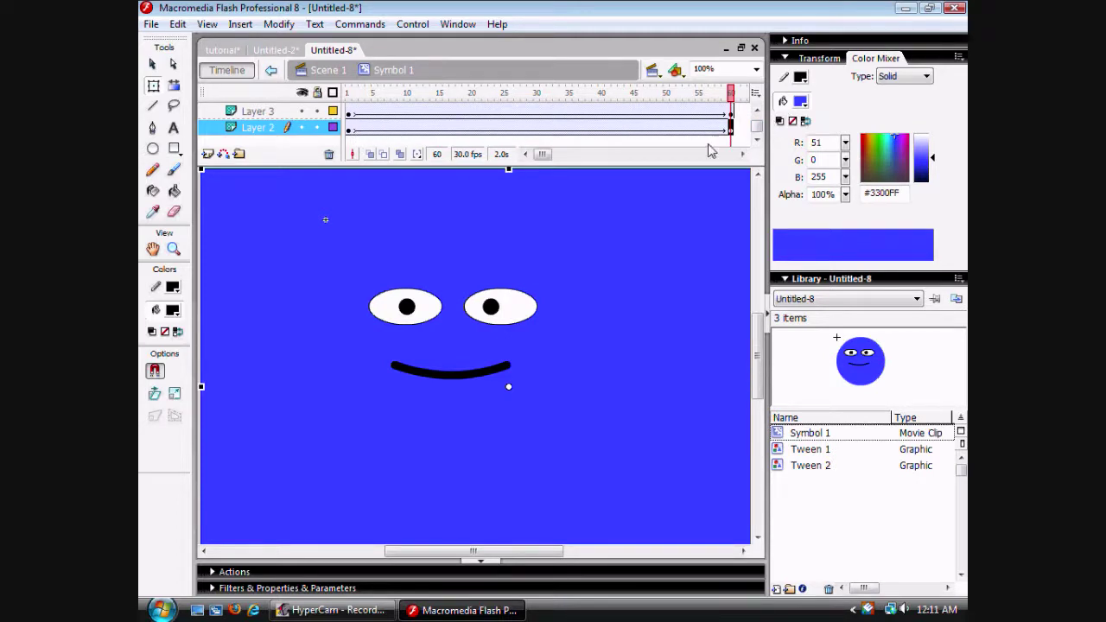
Step: At frame 30, shift the face background left and down
click(757, 111)
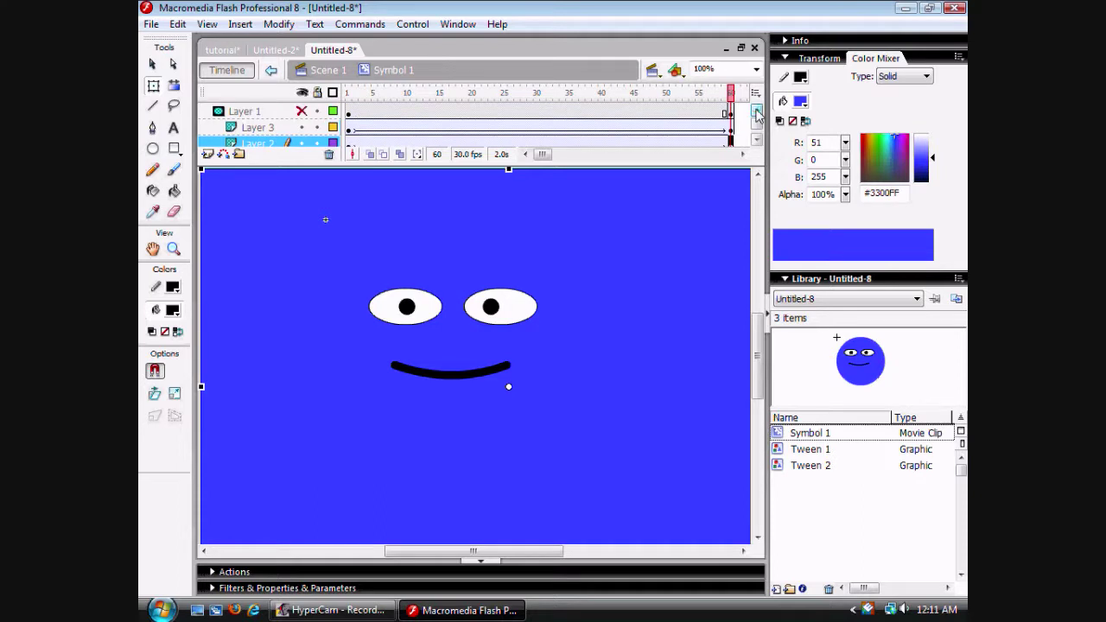
click(302, 111)
click(302, 112)
click(537, 127)
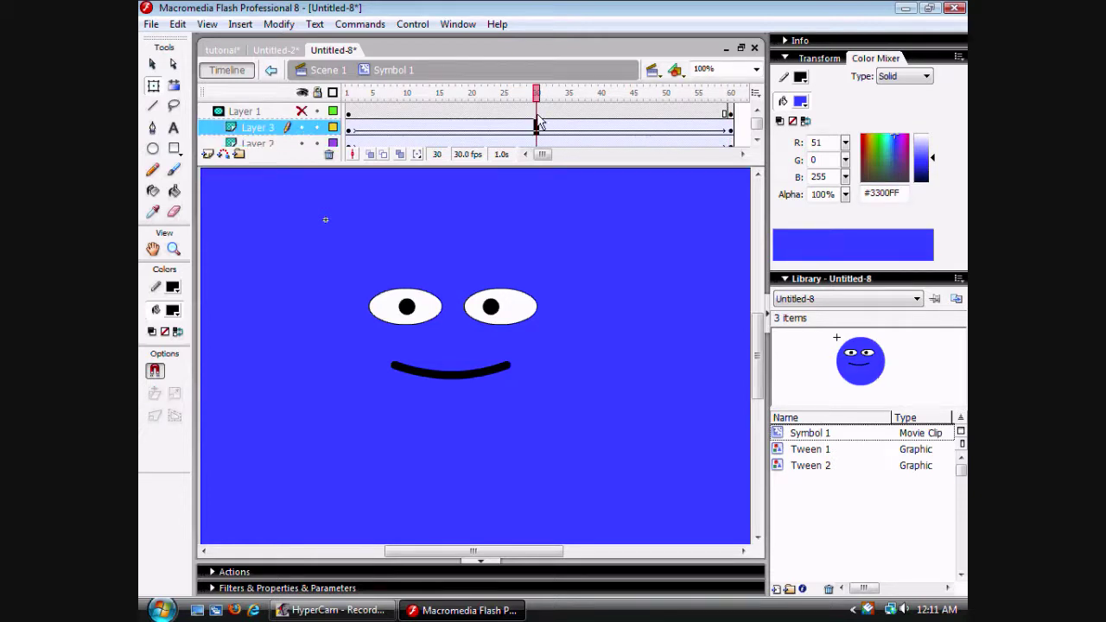
click(537, 121)
click(536, 140)
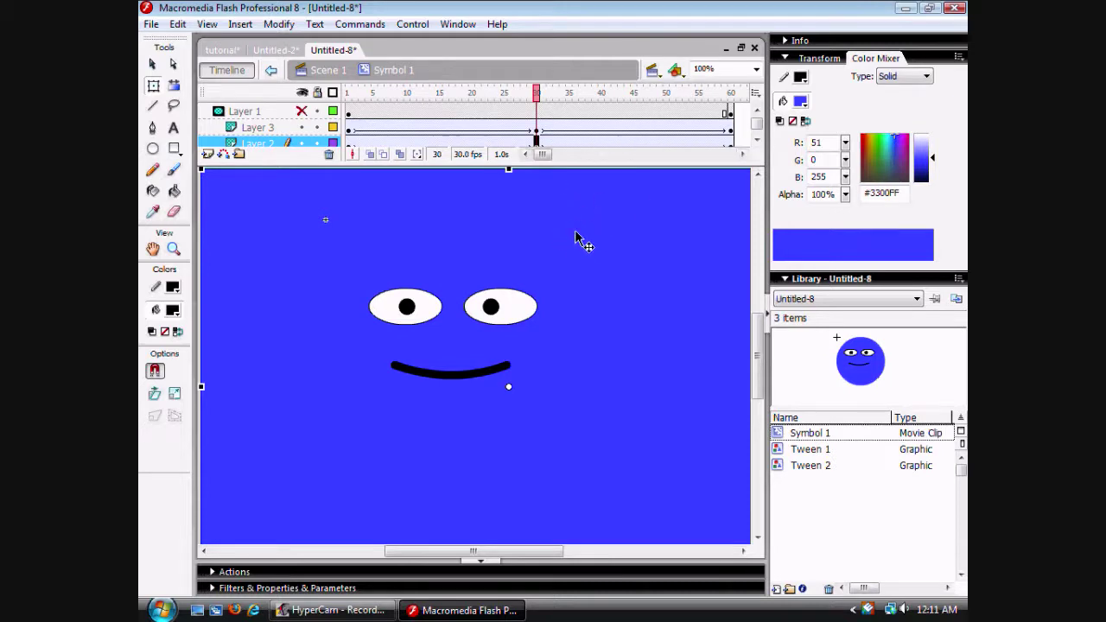
mouse_move(621, 221)
mouse_down()
mouse_move(556, 242)
mouse_move(548, 232)
mouse_up()
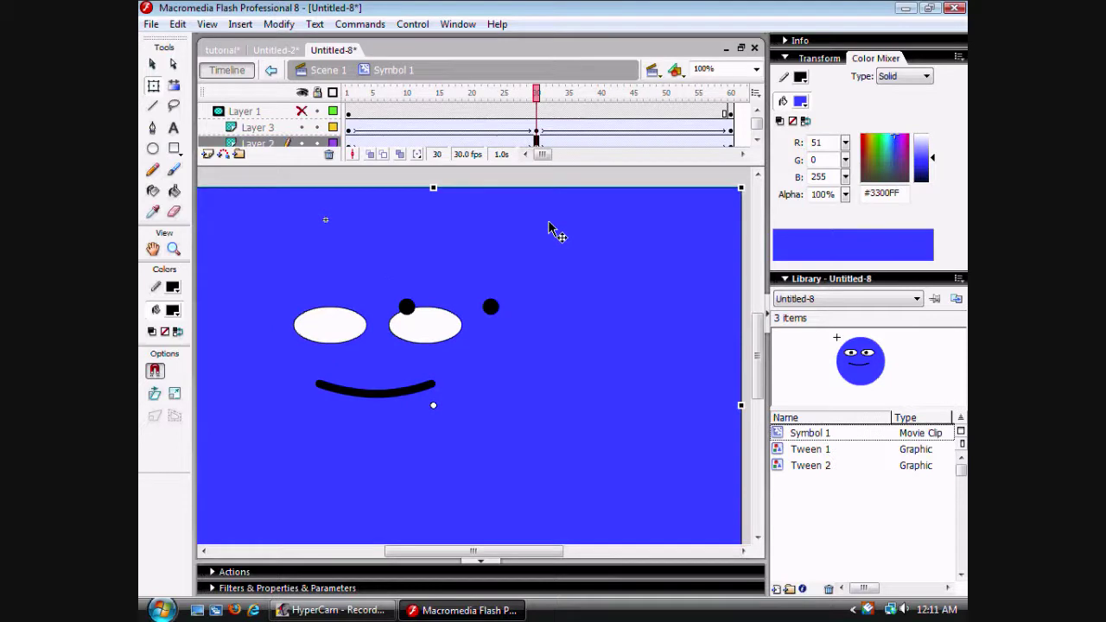
click(654, 116)
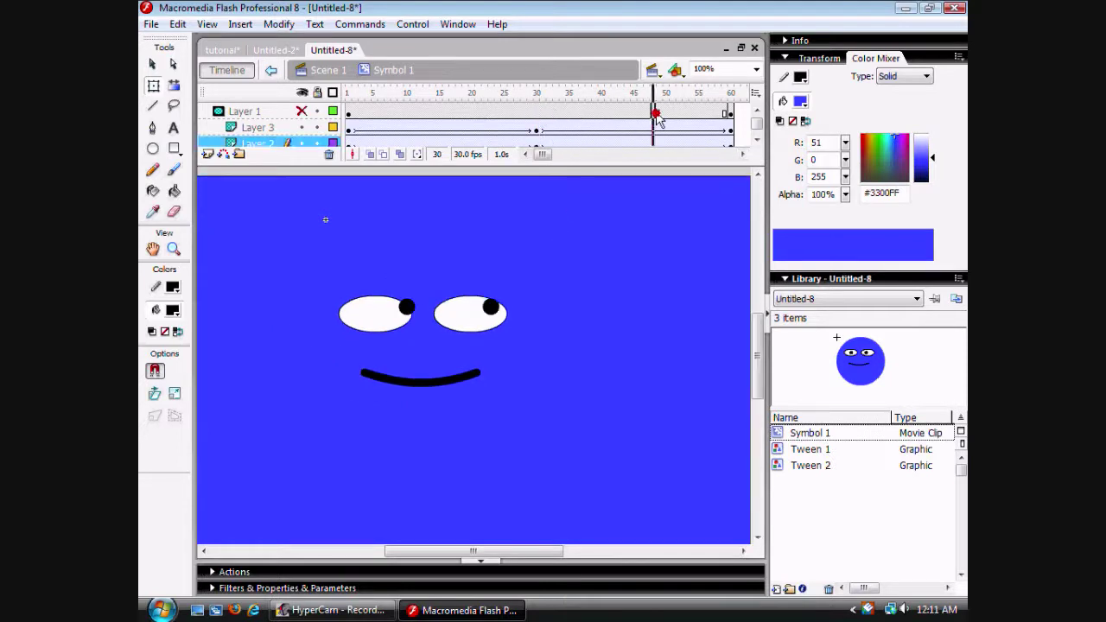
click(302, 112)
click(536, 141)
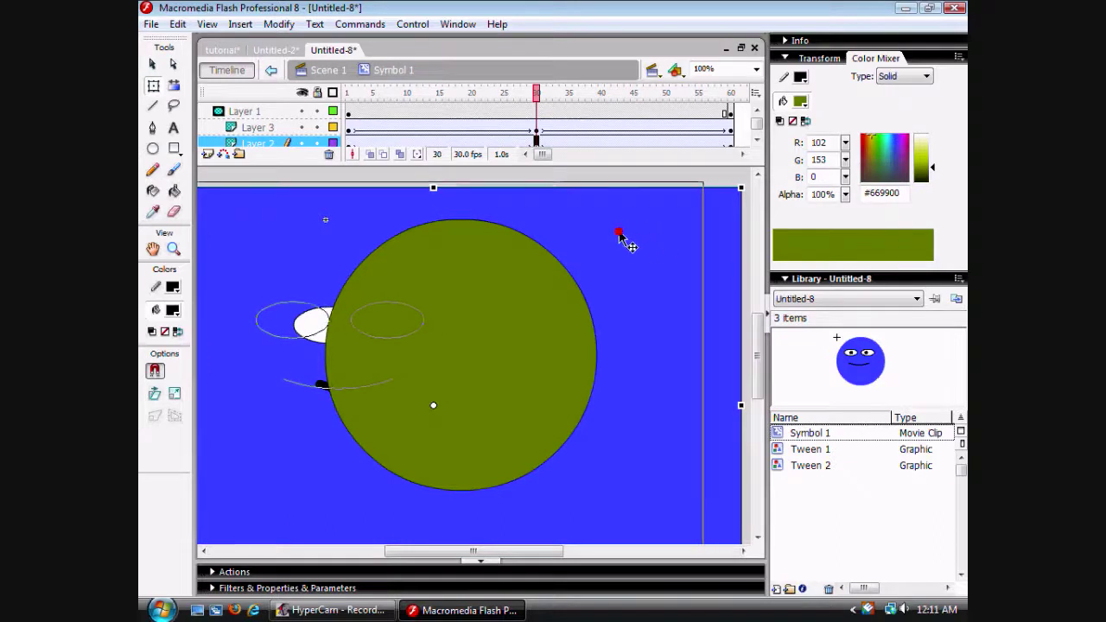
drag(621, 236, 622, 256)
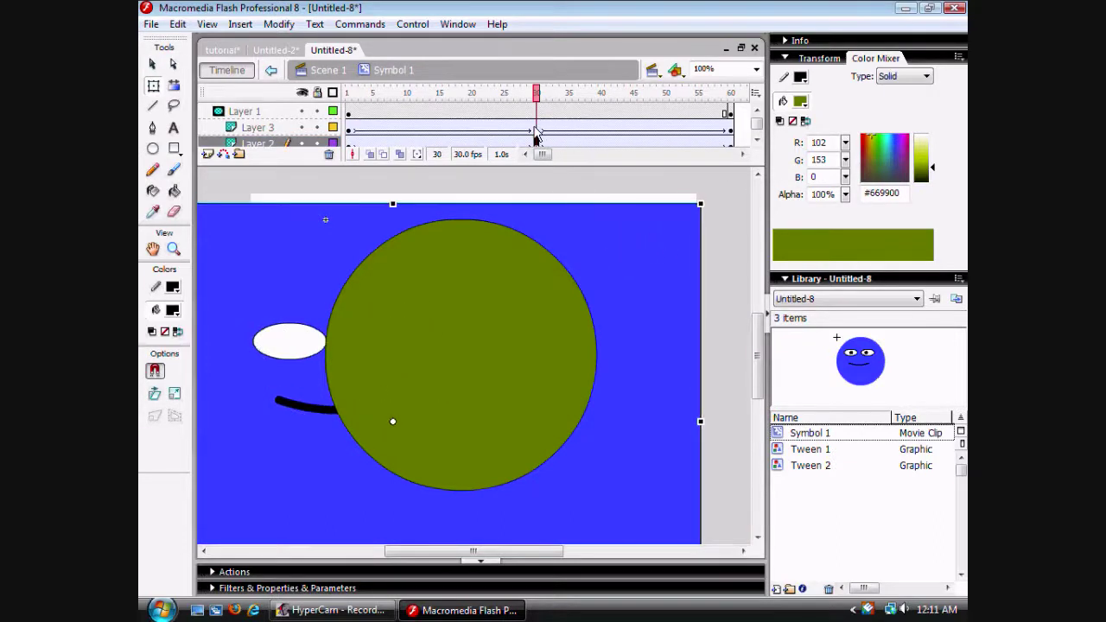
Step: Move the pupils to the eyes' left sides at frame 30 and scrub to preview
click(535, 131)
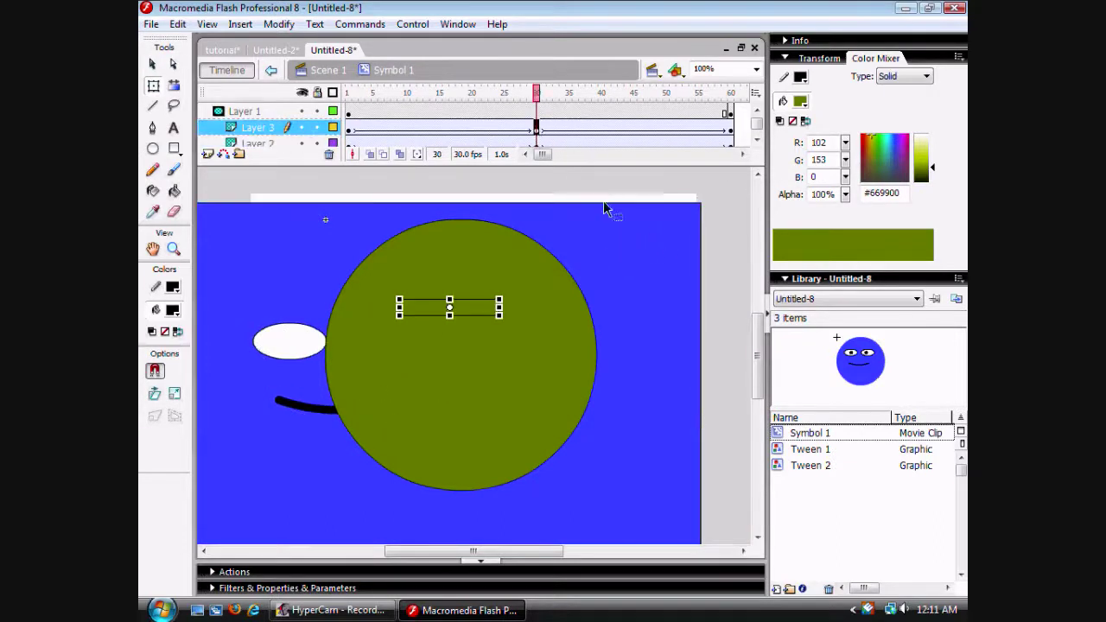
click(301, 112)
drag(488, 306, 354, 340)
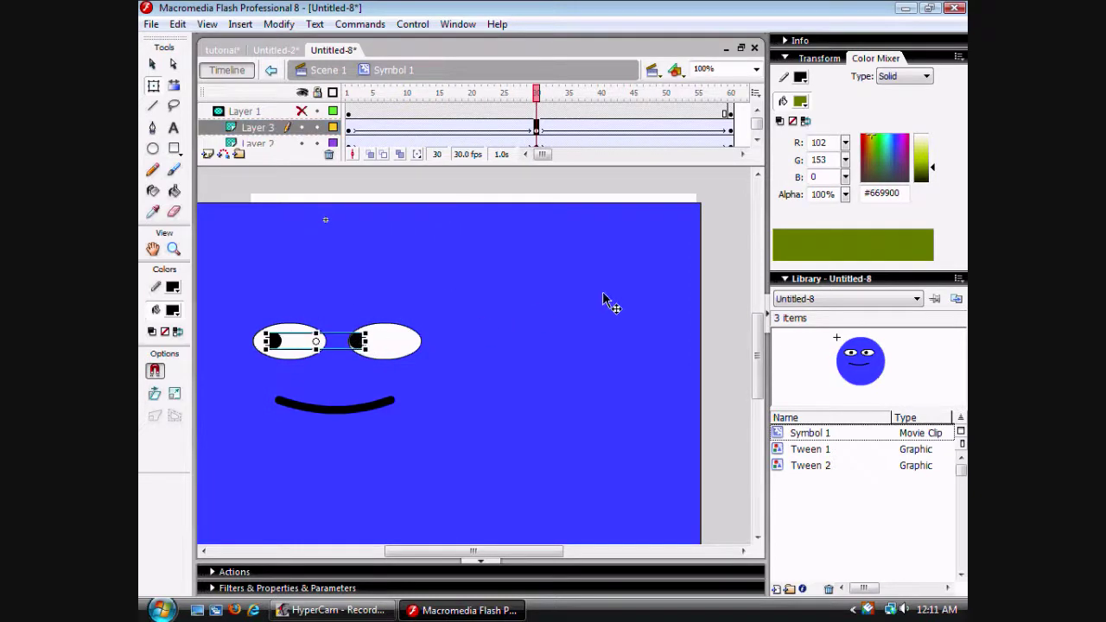
click(725, 278)
drag(547, 105, 733, 107)
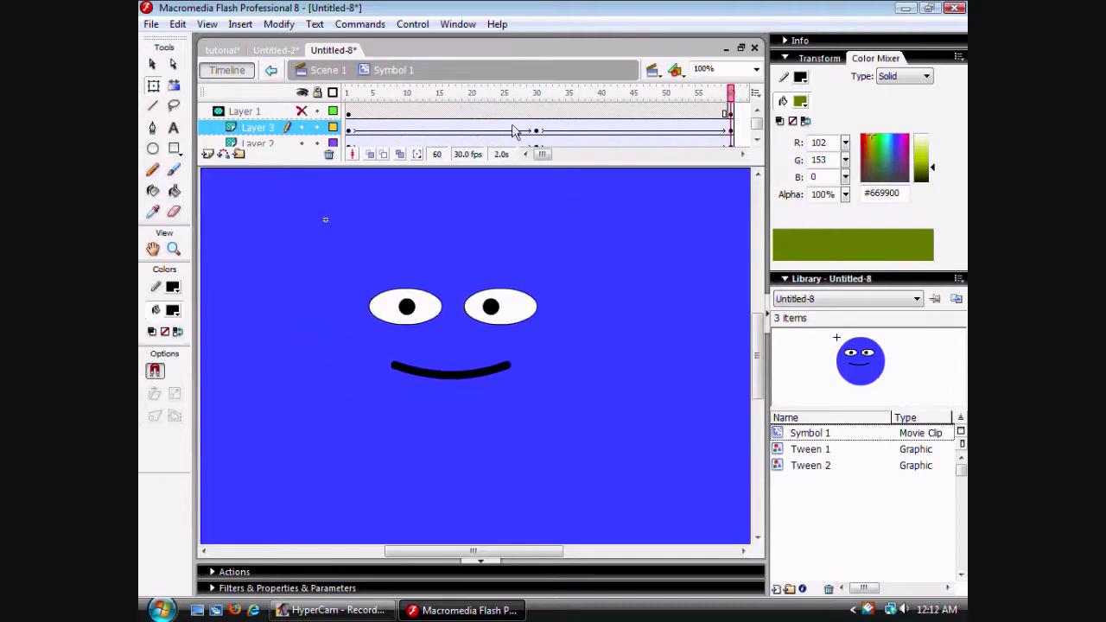
Step: Unhide Layer 1's mask circle, return to Scene 1, add a keyframe at frame 60, and preview playback
click(301, 112)
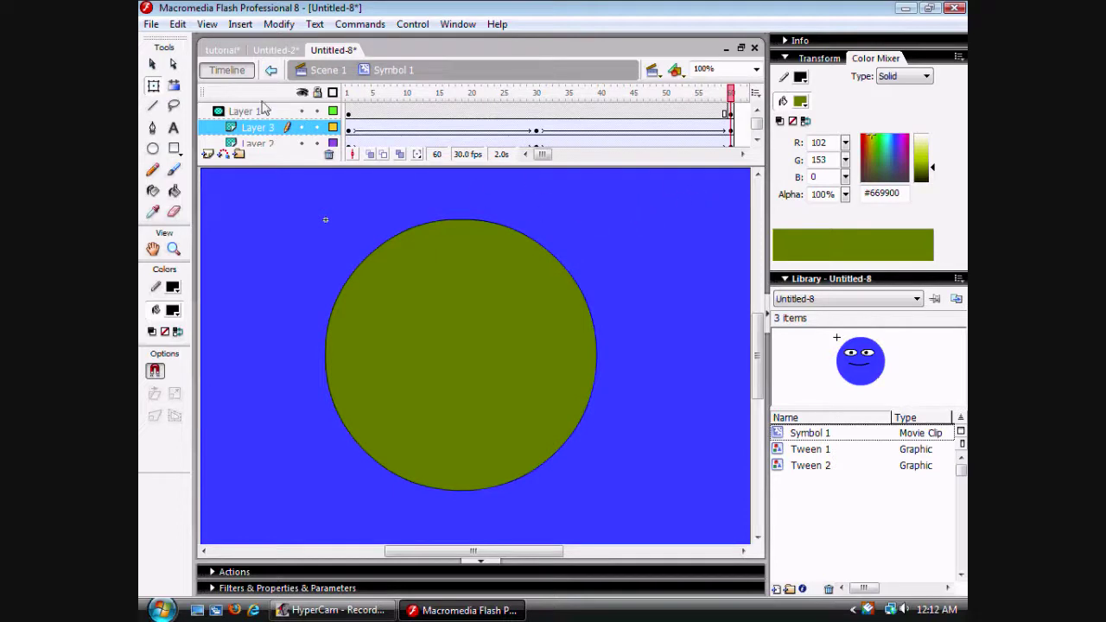
click(326, 73)
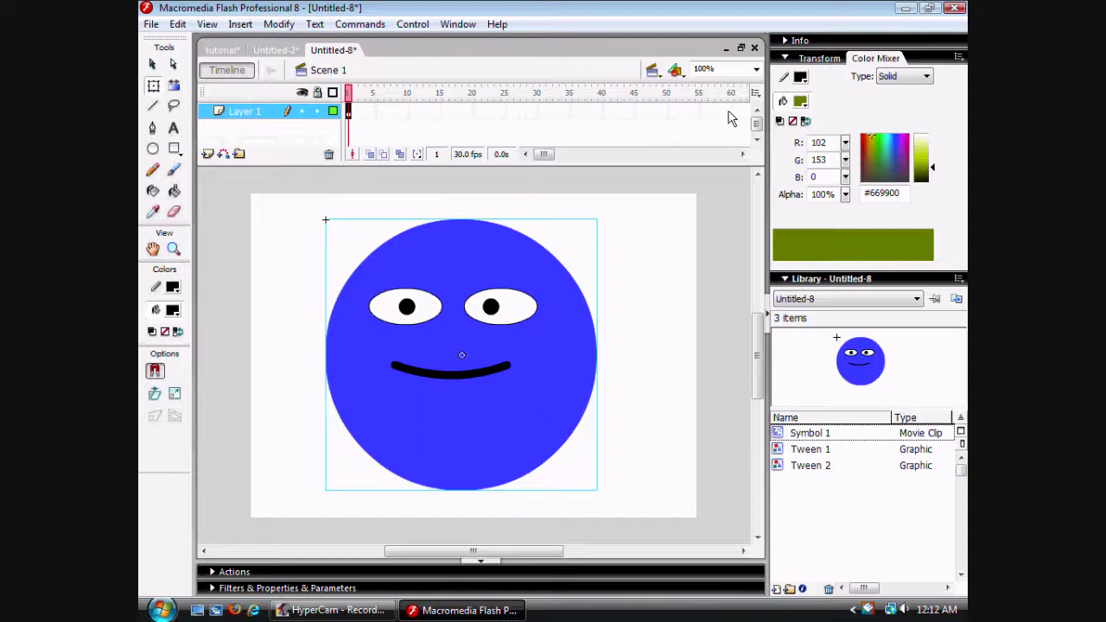
click(733, 114)
key(F6)
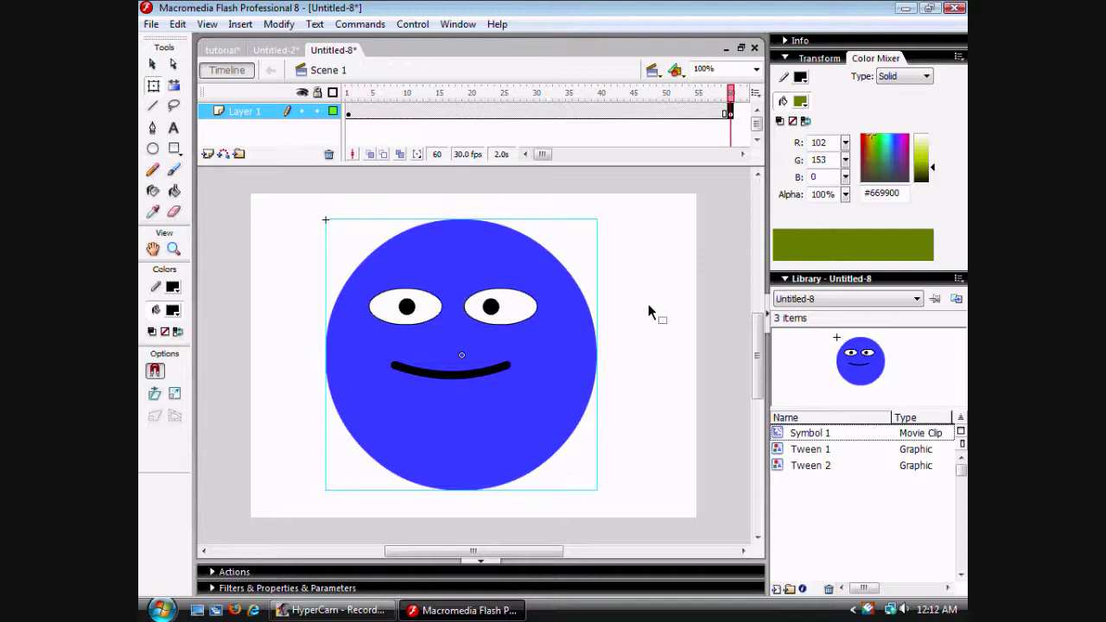
key(Return)
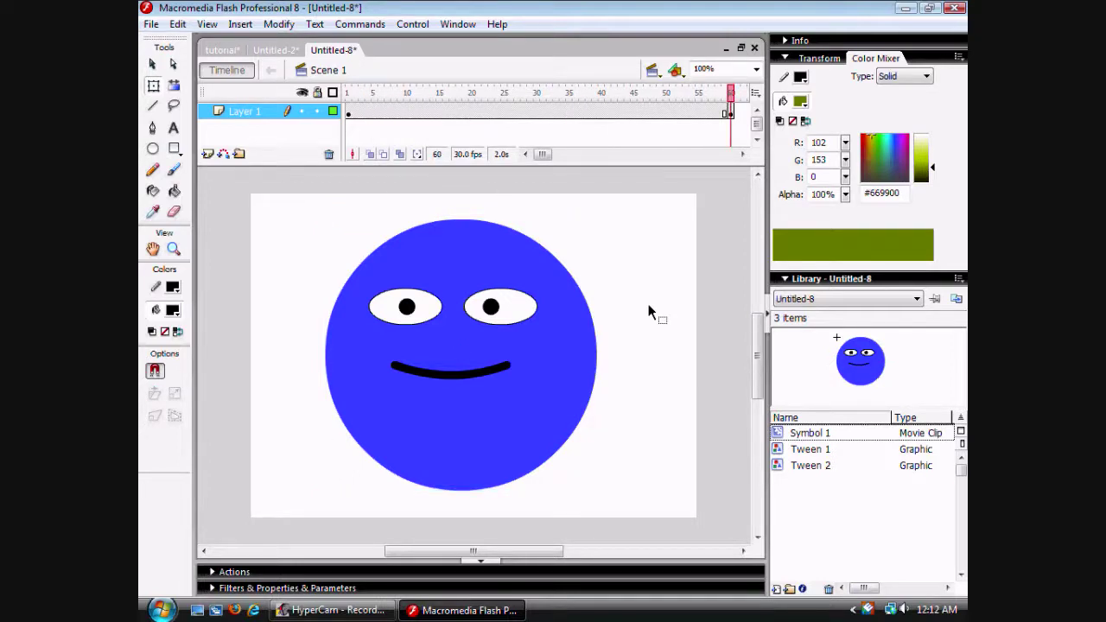
key(ctrl+Return)
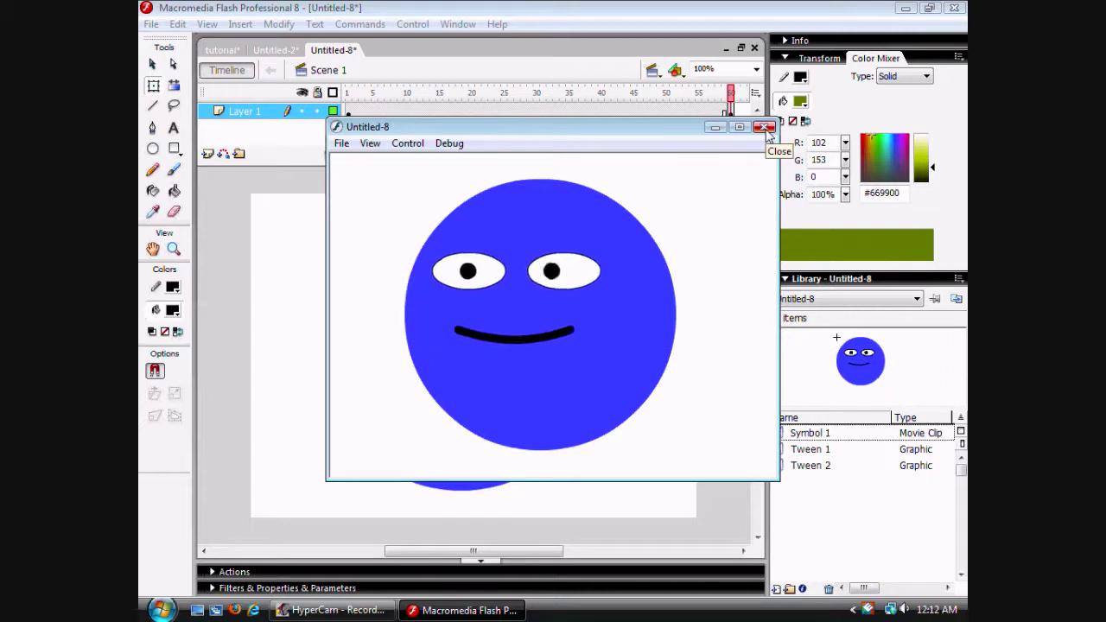
click(765, 128)
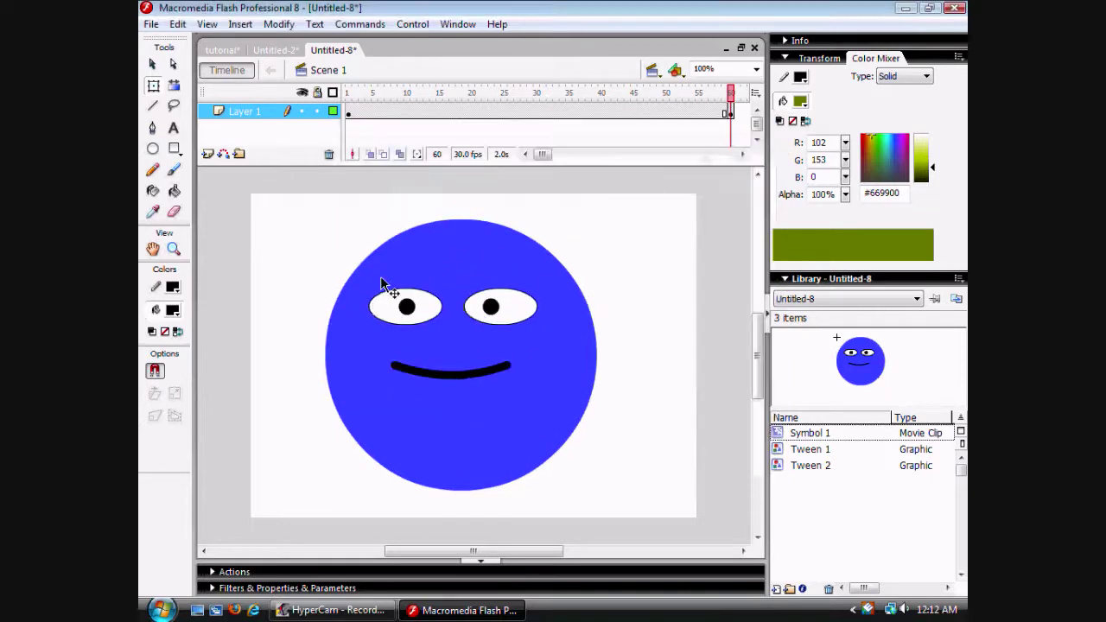